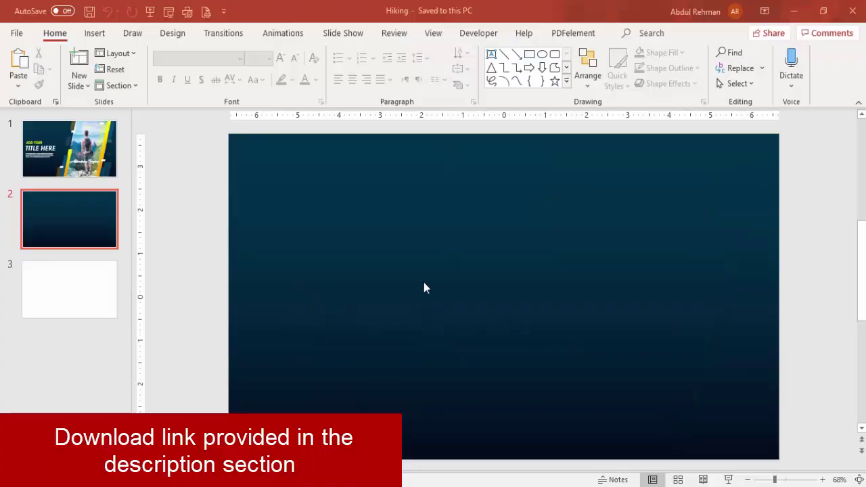
# - Show slide 2's Format Background settings with its teal-to-black linear gradient fill
pyautogui.rightClick(339, 206)
pyautogui.click(403, 340)
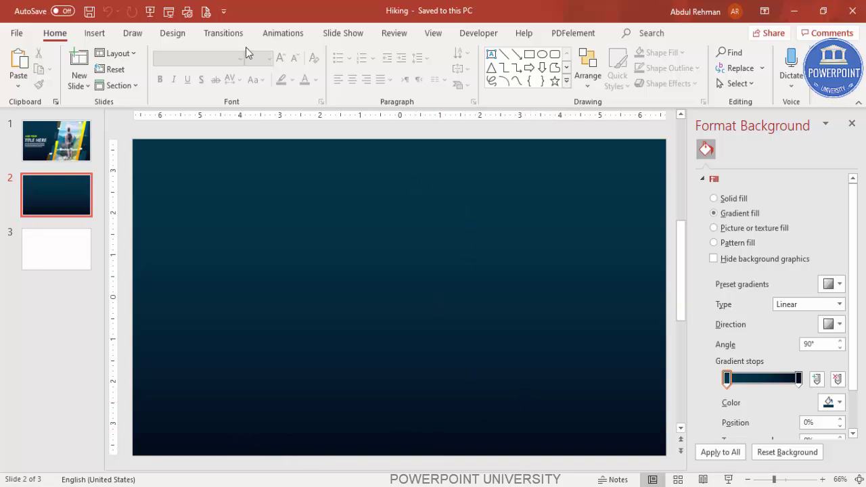
pyautogui.click(94, 34)
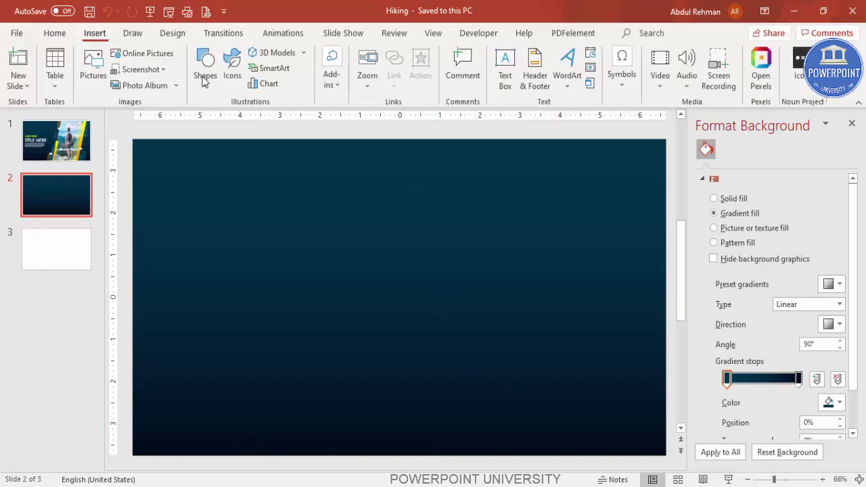
# - Draw a tall blue rectangle from the slide's top to bottom edge, with no outline
pyautogui.click(205, 74)
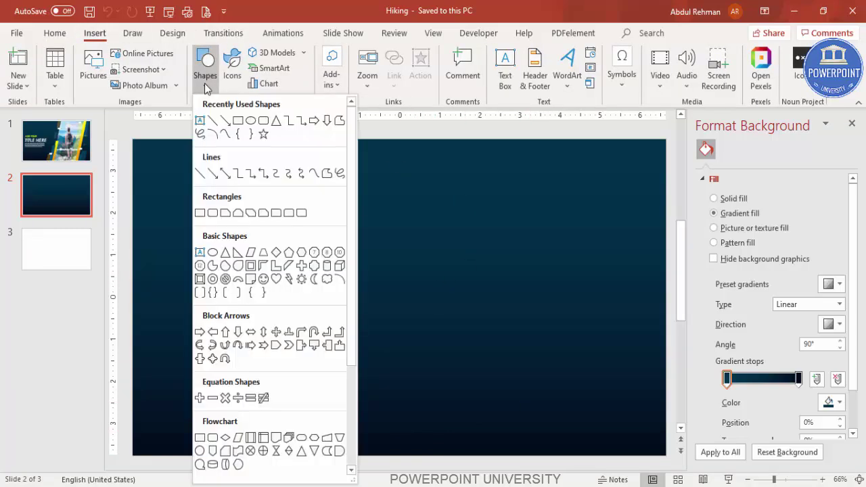
pyautogui.click(200, 214)
pyautogui.moveTo(334, 144)
pyautogui.mouseDown()
pyautogui.moveTo(429, 201)
pyautogui.moveTo(511, 397)
pyautogui.moveTo(503, 459)
pyautogui.moveTo(511, 459)
pyautogui.mouseUp()
pyautogui.click(360, 68)
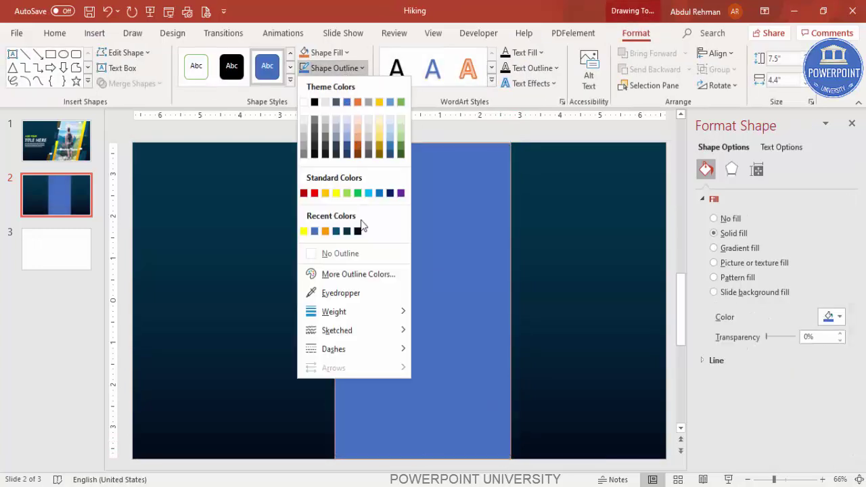
pyautogui.click(356, 252)
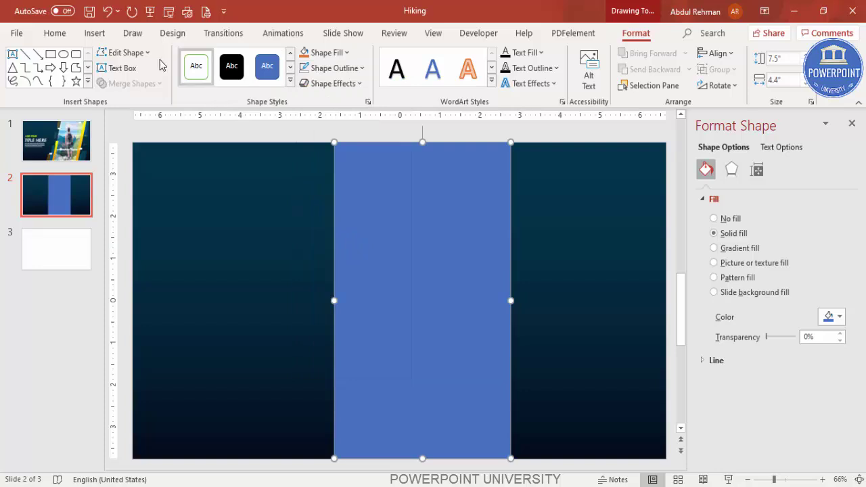
pyautogui.click(95, 34)
pyautogui.click(205, 76)
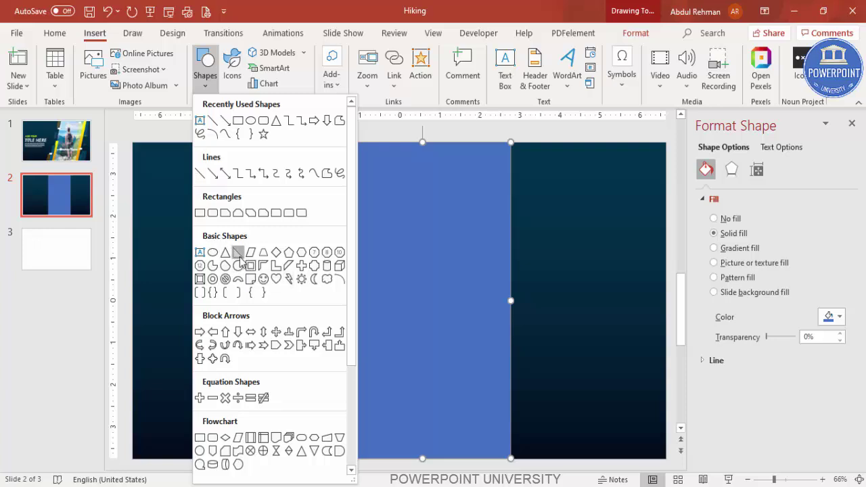
# - Draw a right triangle on the rectangle's left side, remove its outline, and flip it horizontally
pyautogui.click(239, 256)
pyautogui.moveTo(334, 459); pyautogui.dragTo(269, 145)
pyautogui.click(359, 71)
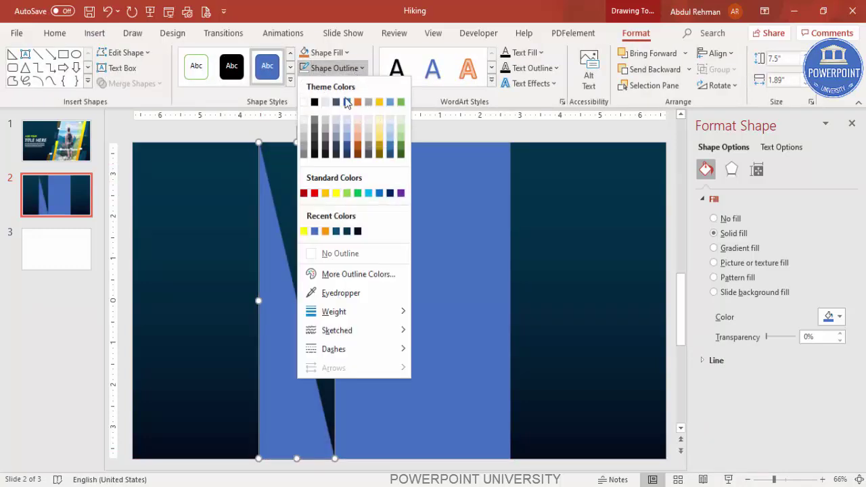
pyautogui.click(348, 247)
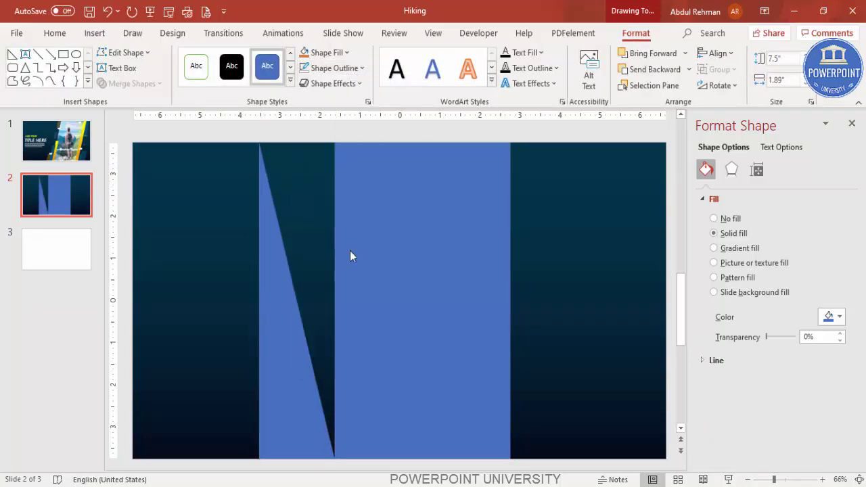
pyautogui.click(720, 85)
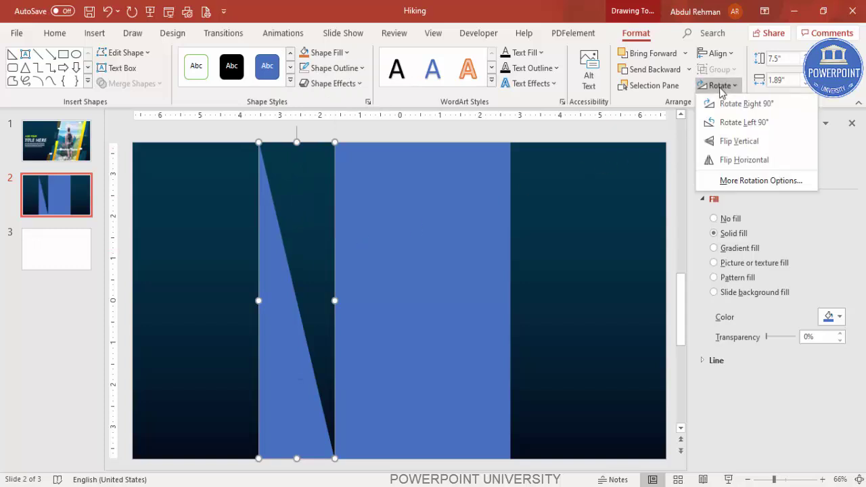
pyautogui.click(753, 161)
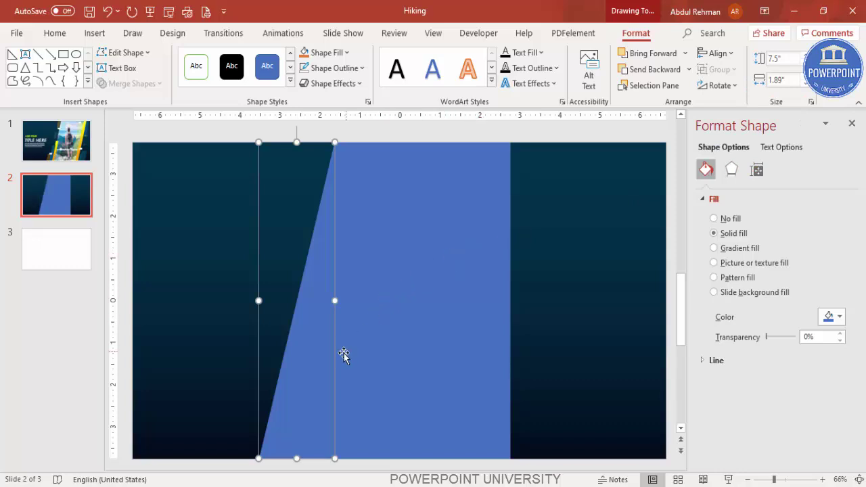
# - Copy the triangle to the rectangle's right side, flip it vertically and horizontally, and select all three shapes
pyautogui.moveTo(309, 329); pyautogui.dragTo(559, 310)
pyautogui.click(718, 86)
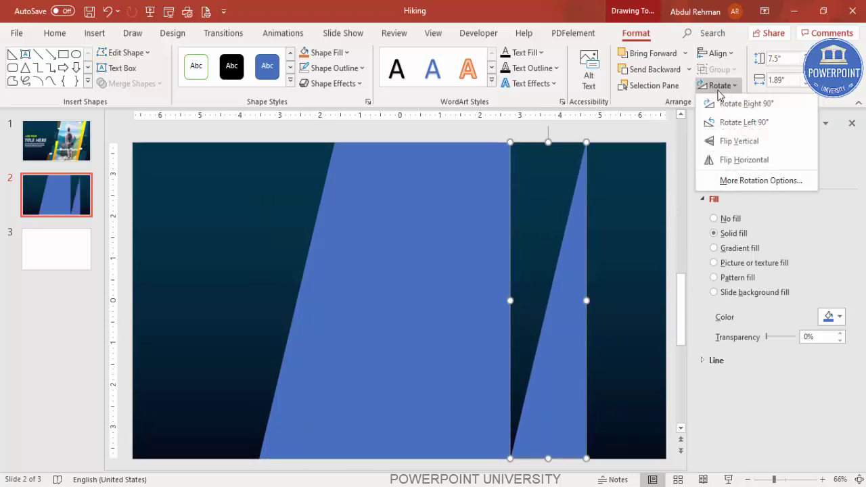
pyautogui.click(739, 142)
pyautogui.click(719, 86)
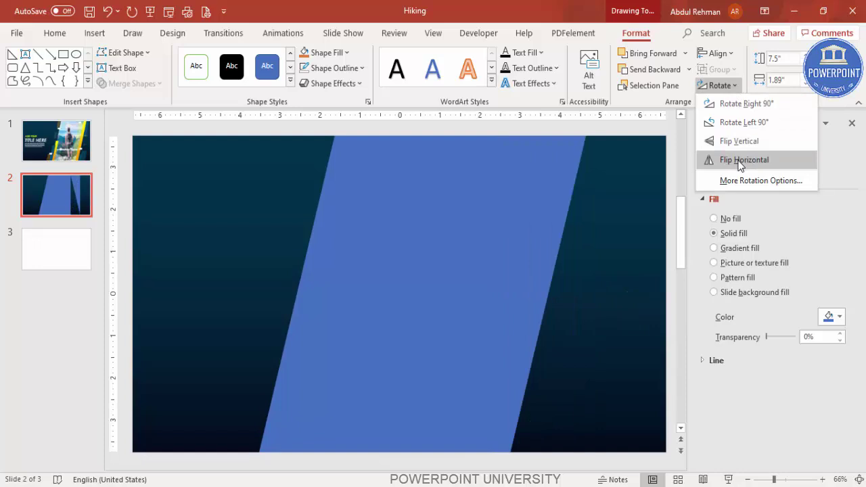
pyautogui.click(743, 161)
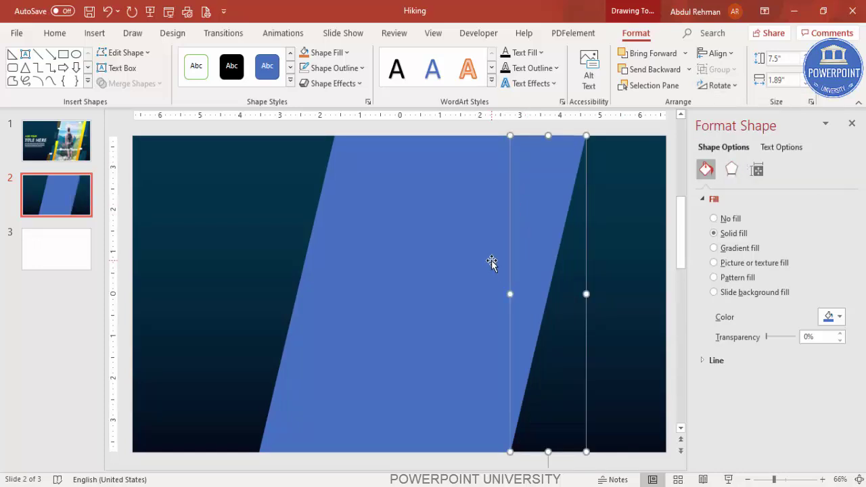
pyautogui.keyDown('shift'); pyautogui.click(451, 213); pyautogui.keyUp('shift')
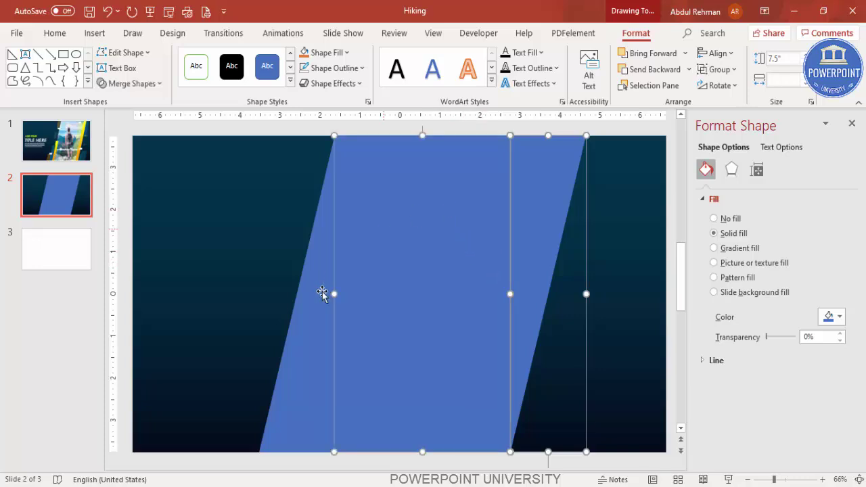
pyautogui.keyDown('shift'); pyautogui.click(305, 335); pyautogui.keyUp('shift')
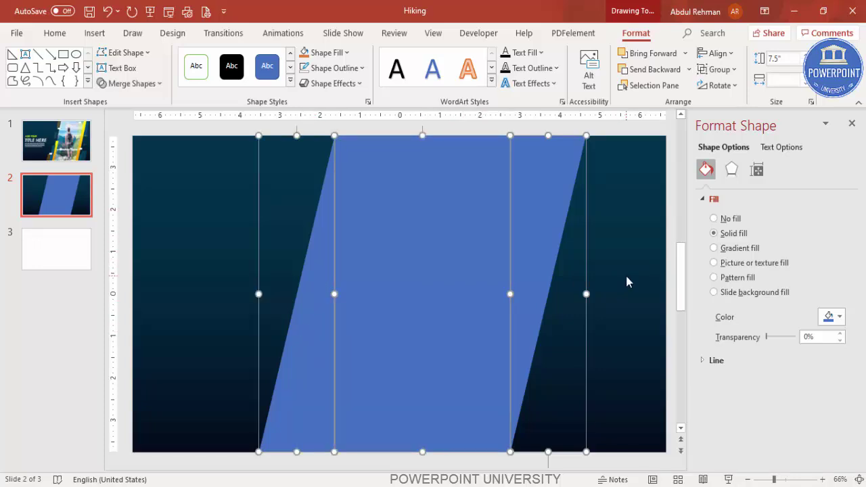
pyautogui.click(139, 84)
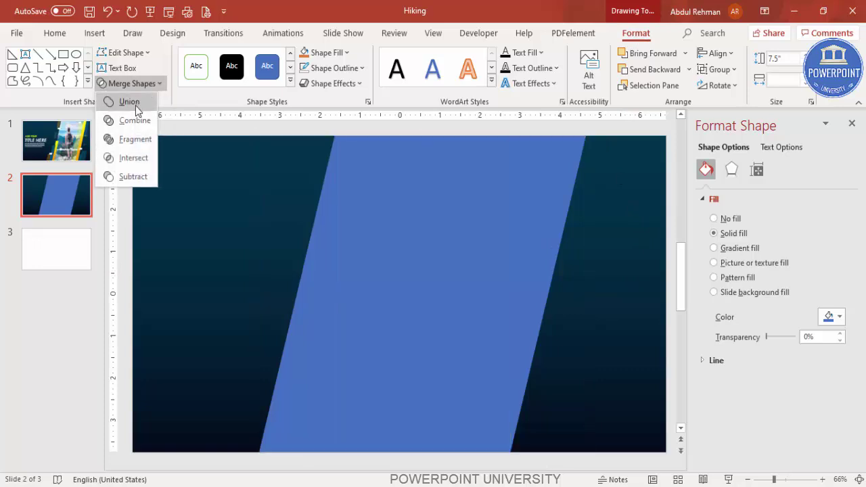
# - Union the three pieces into one parallelogram, narrow and centre it, and place a copy to its left
pyautogui.click(135, 105)
pyautogui.moveTo(487, 211); pyautogui.dragTo(428, 207)
pyautogui.moveTo(287, 295); pyautogui.dragTo(349, 295)
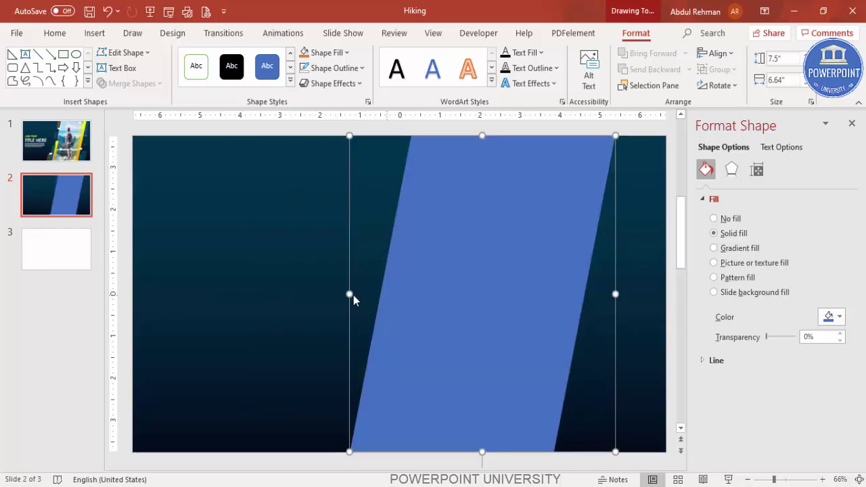
pyautogui.moveTo(513, 266); pyautogui.dragTo(527, 266)
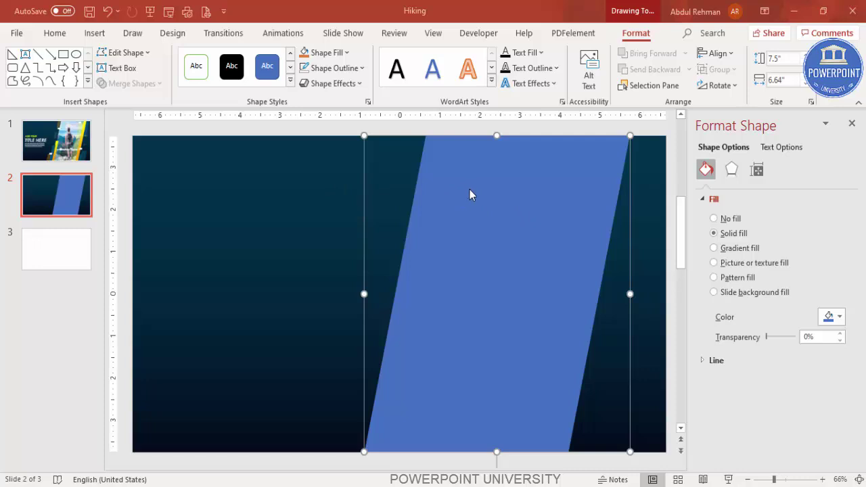
pyautogui.moveTo(474, 194); pyautogui.dragTo(260, 223)
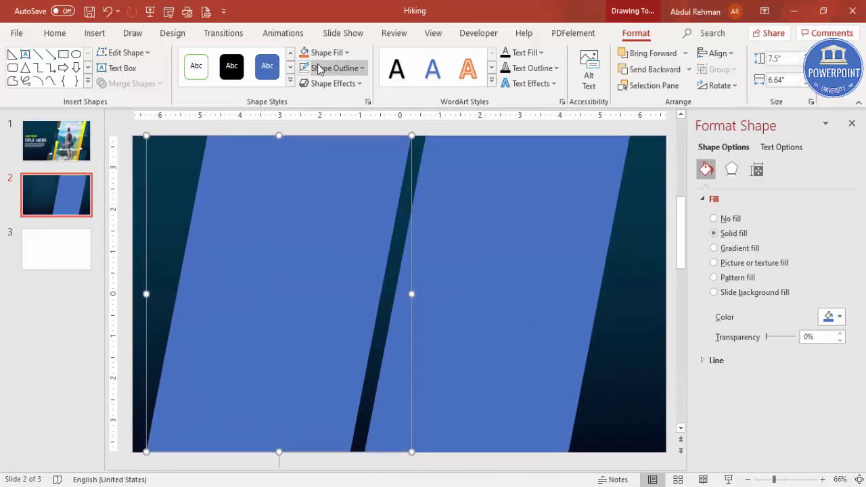
# - Fill the copy green, overlap it with a darker blue copy, and select both shapes
pyautogui.click(324, 52)
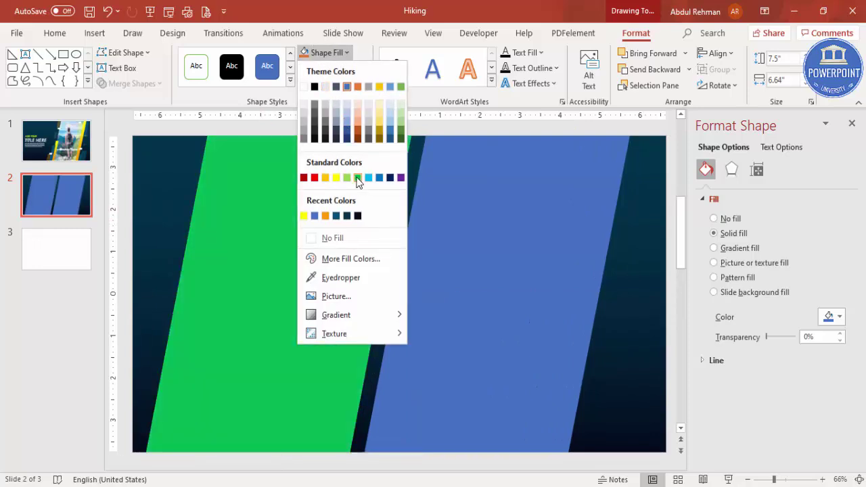
pyautogui.click(358, 178)
pyautogui.moveTo(327, 216); pyautogui.dragTo(363, 224)
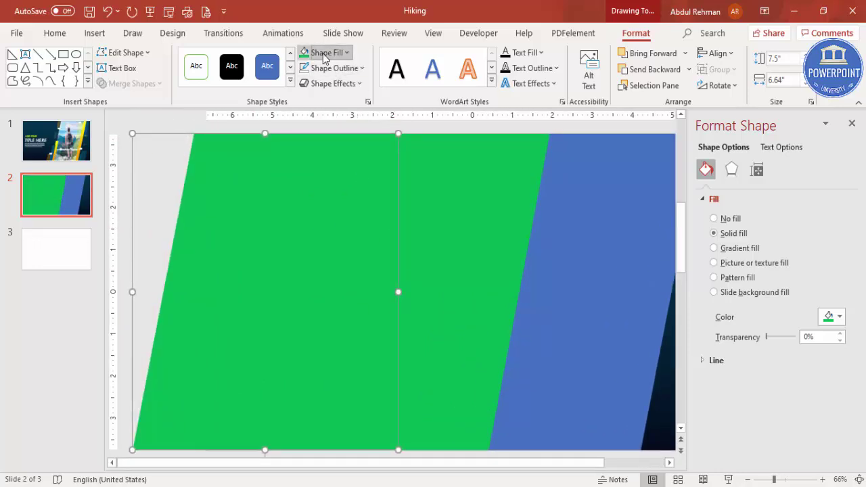
pyautogui.click(328, 52)
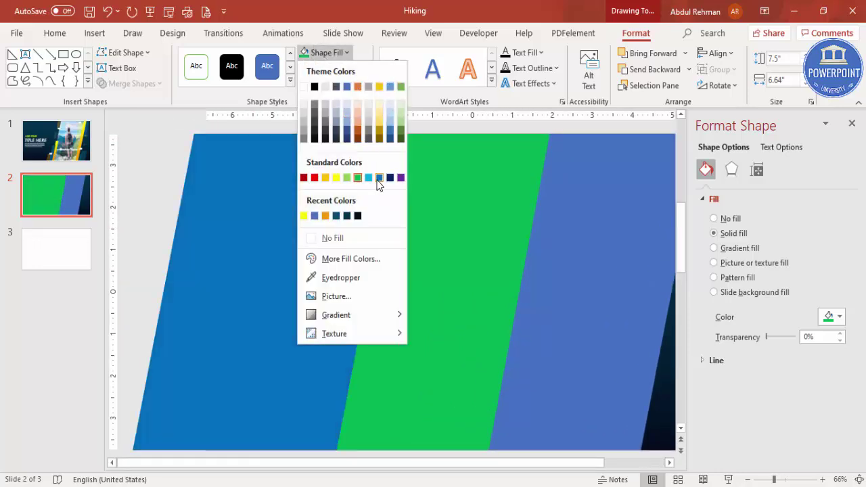
pyautogui.click(379, 177)
pyautogui.moveTo(305, 214); pyautogui.dragTo(420, 214)
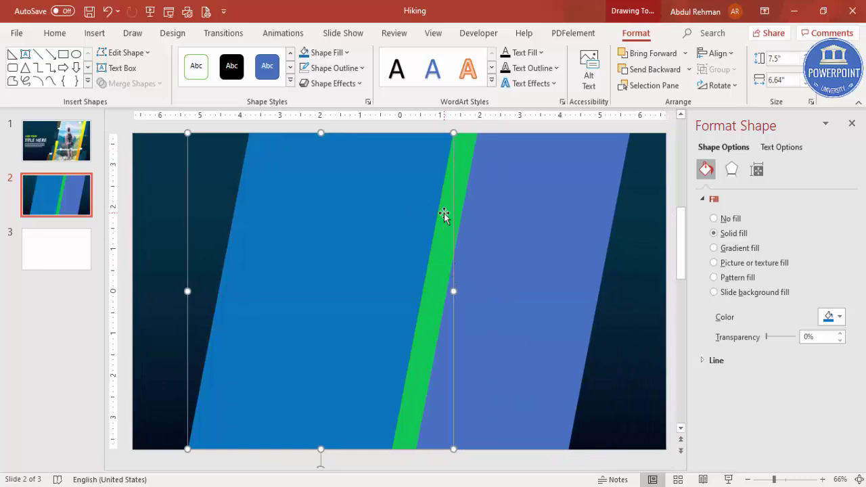
pyautogui.click(465, 157)
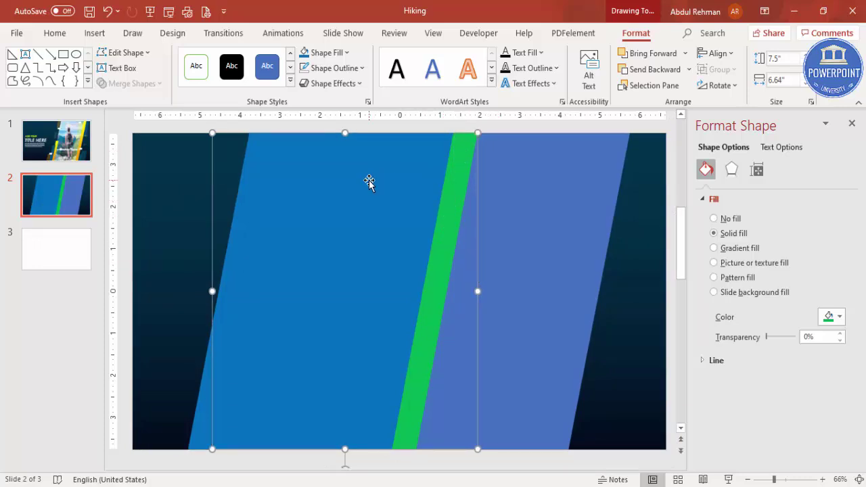
pyautogui.keyDown('shift'); pyautogui.click(351, 191); pyautogui.keyUp('shift')
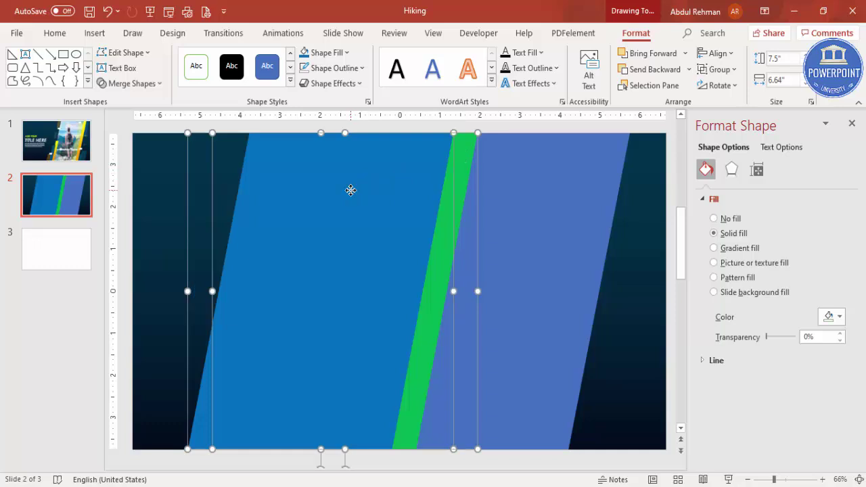
# - Subtract the blue shape to leave a green stripe, placed on the band's right edge with a copy on the left
pyautogui.click(133, 84)
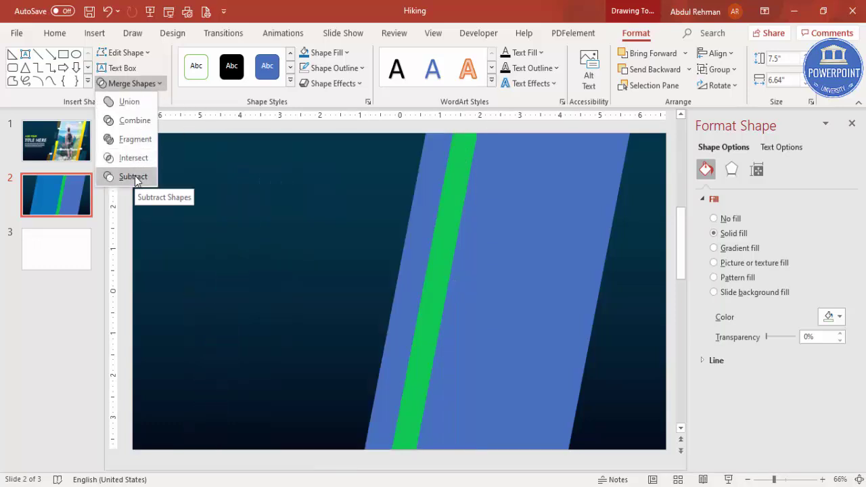
pyautogui.click(133, 177)
pyautogui.moveTo(443, 230); pyautogui.dragTo(602, 235)
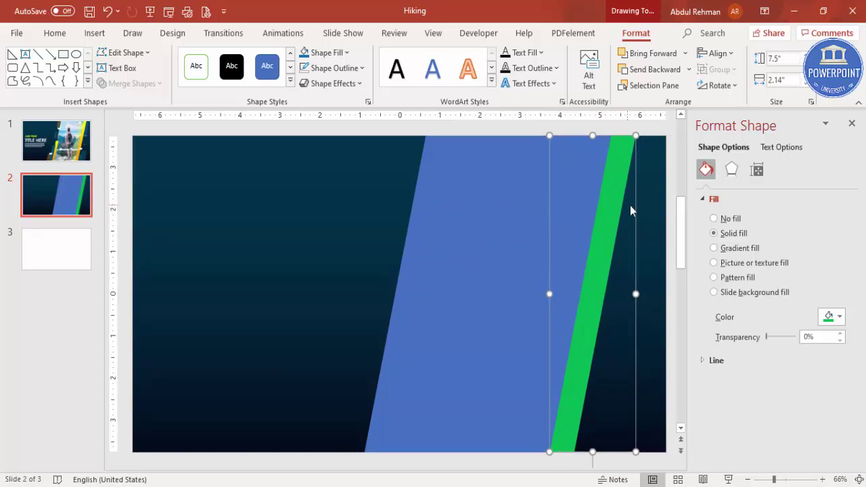
pyautogui.moveTo(624, 214); pyautogui.dragTo(414, 230)
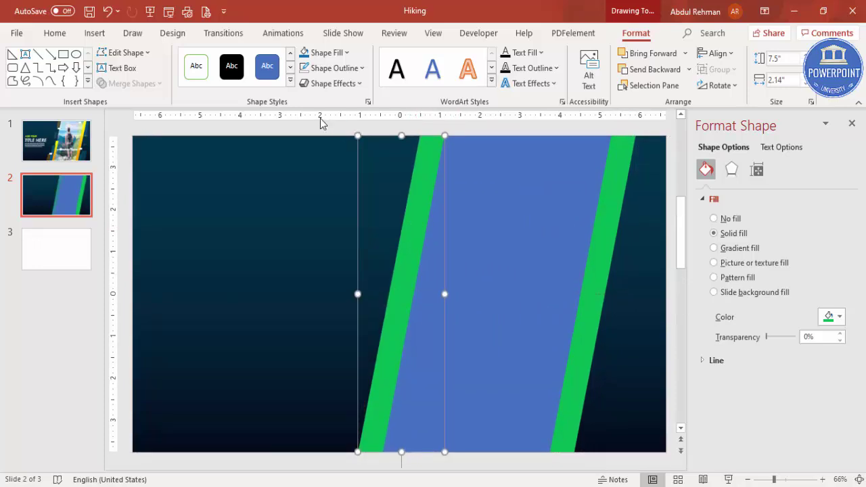
# - Shorten the green strip by subtracting a rectangle drawn over its top
pyautogui.click(94, 33)
pyautogui.click(204, 80)
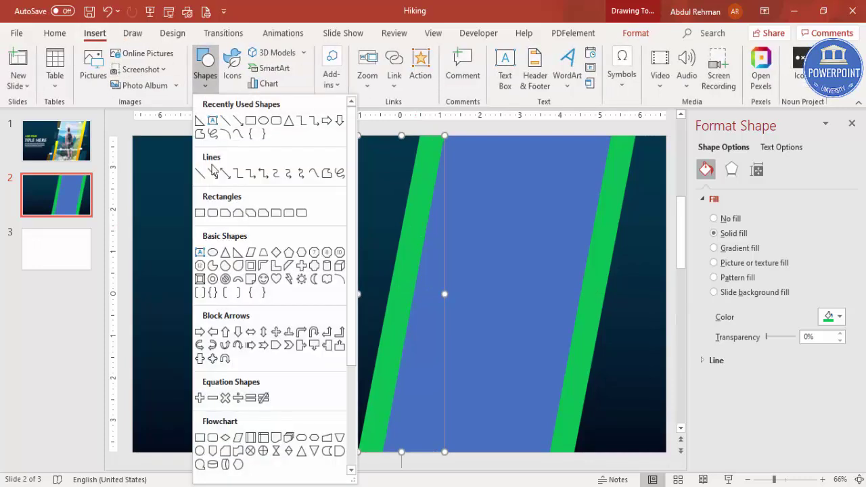
pyautogui.click(200, 213)
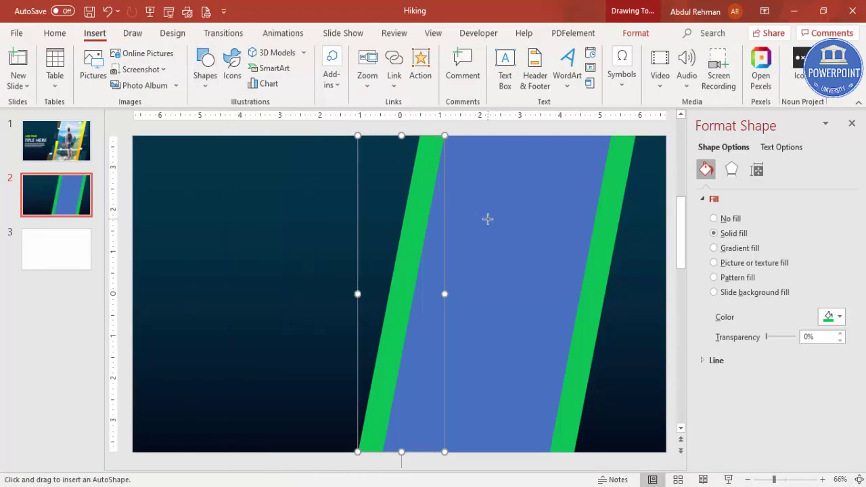
pyautogui.click(205, 80)
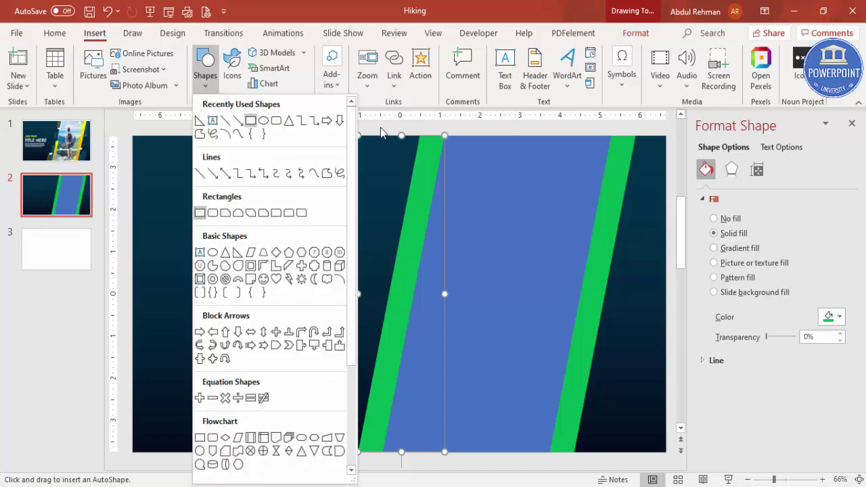
pyautogui.click(203, 213)
pyautogui.moveTo(324, 131); pyautogui.dragTo(486, 296)
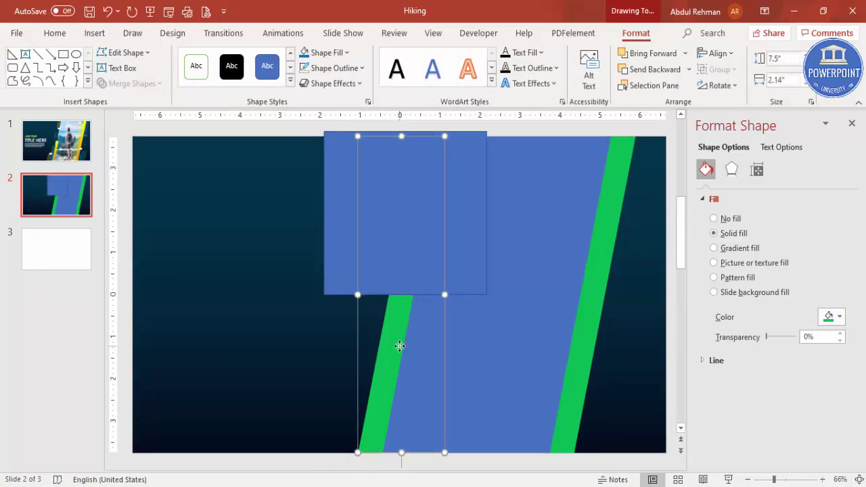
pyautogui.keyDown('shift'); pyautogui.click(463, 169); pyautogui.keyUp('shift')
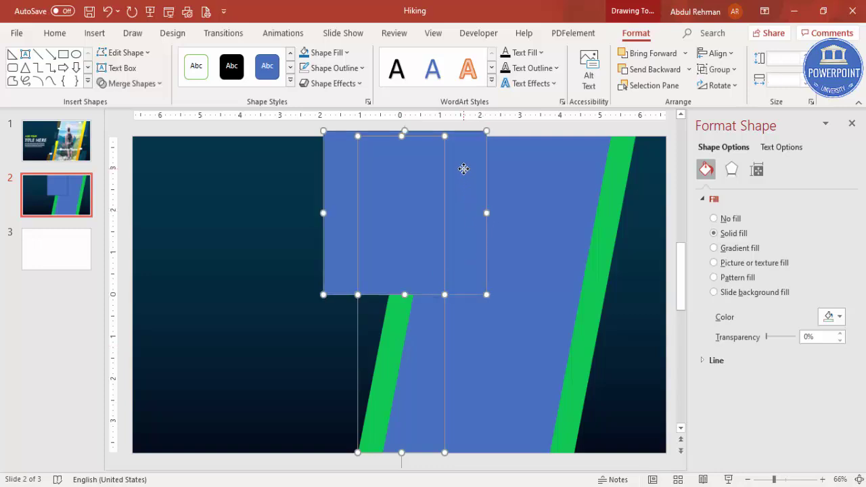
pyautogui.click(155, 84)
pyautogui.click(136, 176)
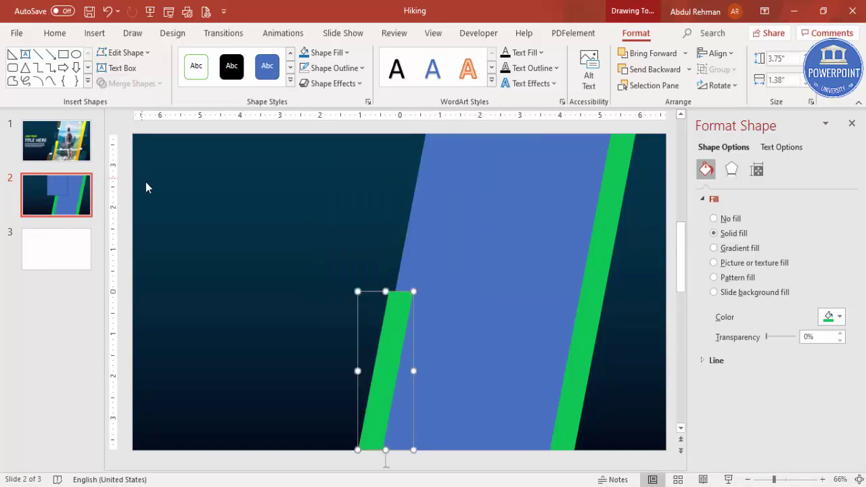
# - Duplicate the green strip to its left and shorten the copy by subtracting a rectangle
pyautogui.moveTo(397, 335); pyautogui.dragTo(353, 332)
pyautogui.click(95, 33)
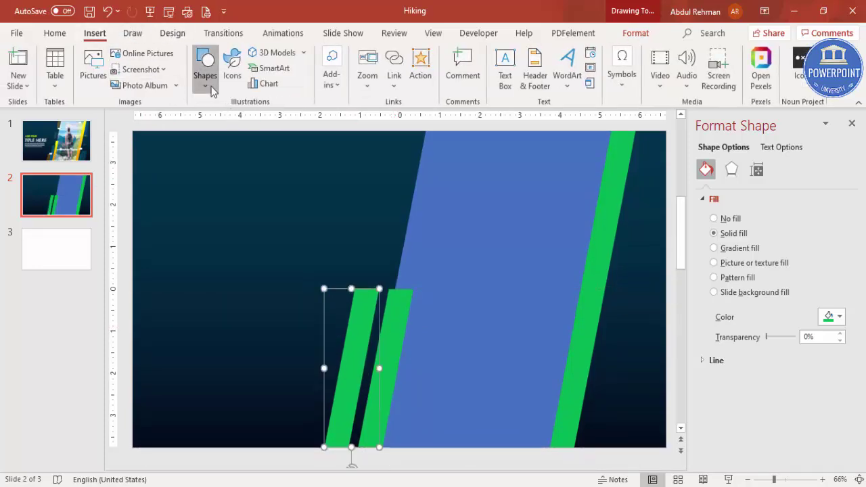
pyautogui.click(212, 90)
pyautogui.click(201, 213)
pyautogui.moveTo(275, 266)
pyautogui.mouseDown()
pyautogui.moveTo(411, 358)
pyautogui.moveTo(414, 371)
pyautogui.mouseUp()
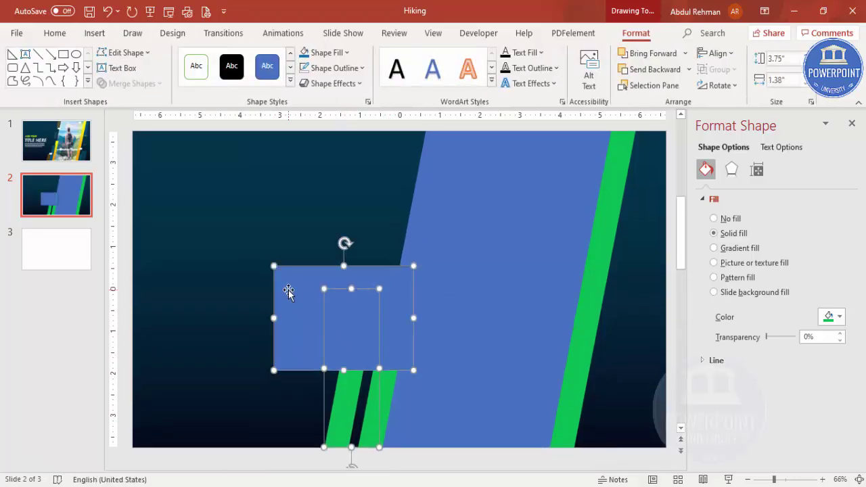
pyautogui.click(129, 83)
pyautogui.click(142, 177)
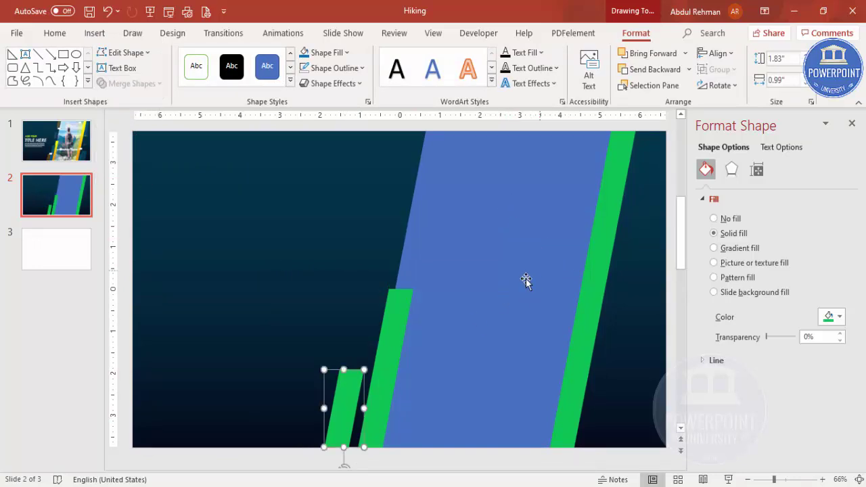
# - Place a darker blue copy of the large band at left, with a green copy shifted over it
pyautogui.click(526, 201)
pyautogui.moveTo(527, 201); pyautogui.dragTo(296, 210)
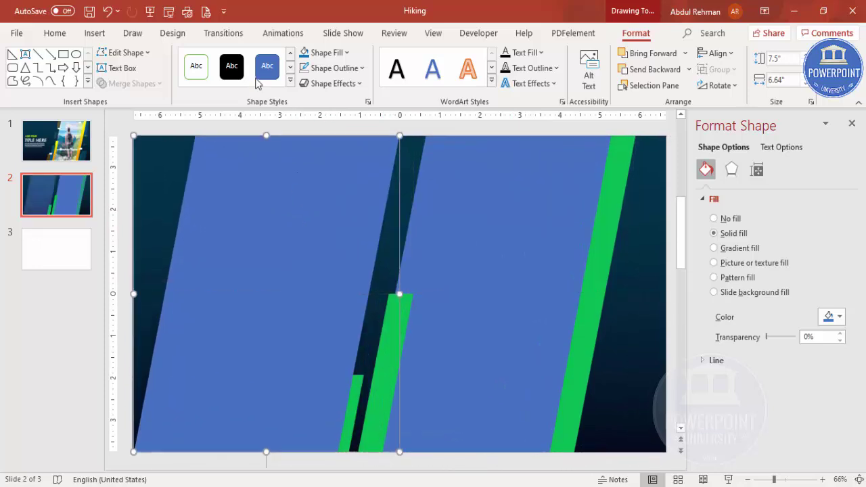
pyautogui.click(308, 54)
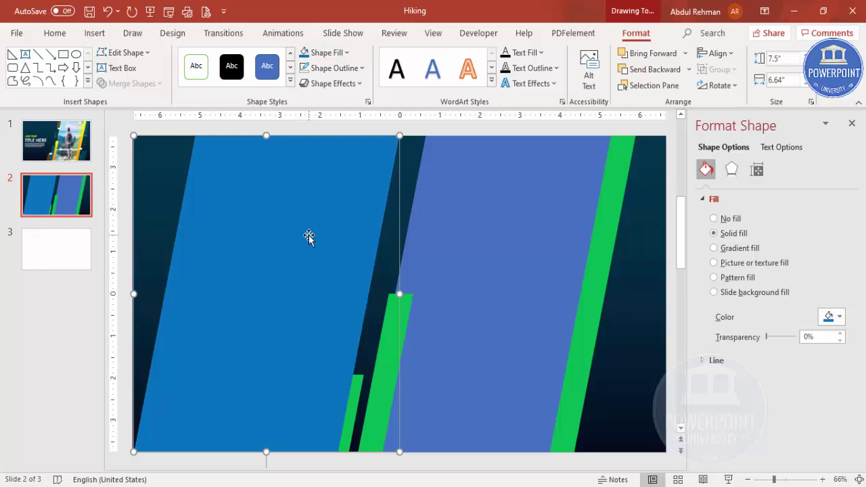
pyautogui.click(332, 53)
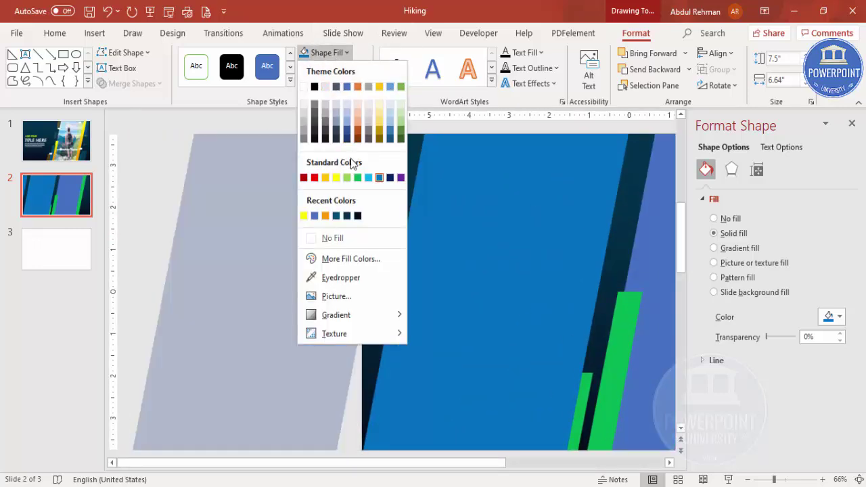
pyautogui.click(358, 177)
pyautogui.moveTo(277, 213); pyautogui.dragTo(563, 214)
# - Subtract the green shape from the dark blue one and move the resulting strip onto the large band
pyautogui.click(181, 290)
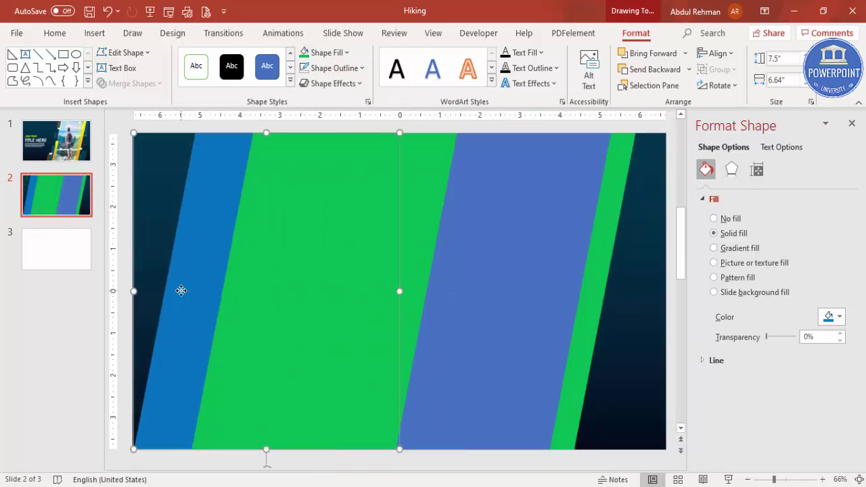
pyautogui.keyDown('shift'); pyautogui.click(423, 159); pyautogui.keyUp('shift')
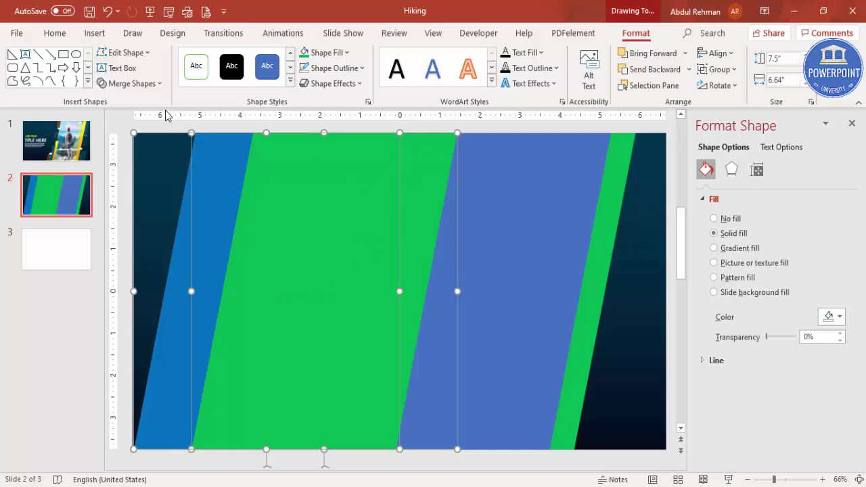
pyautogui.click(132, 83)
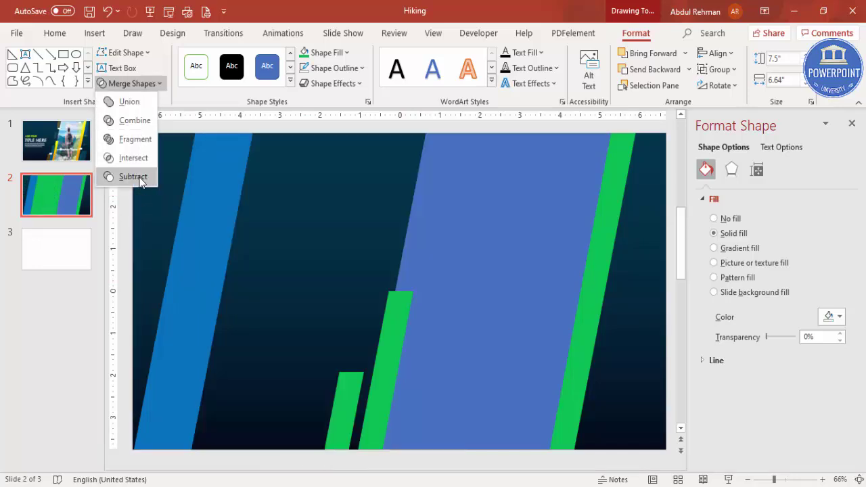
pyautogui.click(140, 178)
pyautogui.moveTo(266, 209); pyautogui.dragTo(267, 210)
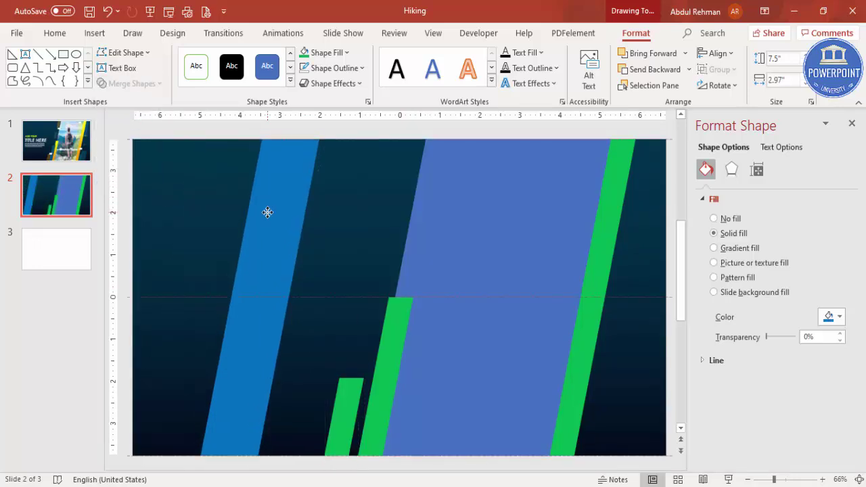
pyautogui.moveTo(283, 256); pyautogui.dragTo(453, 251)
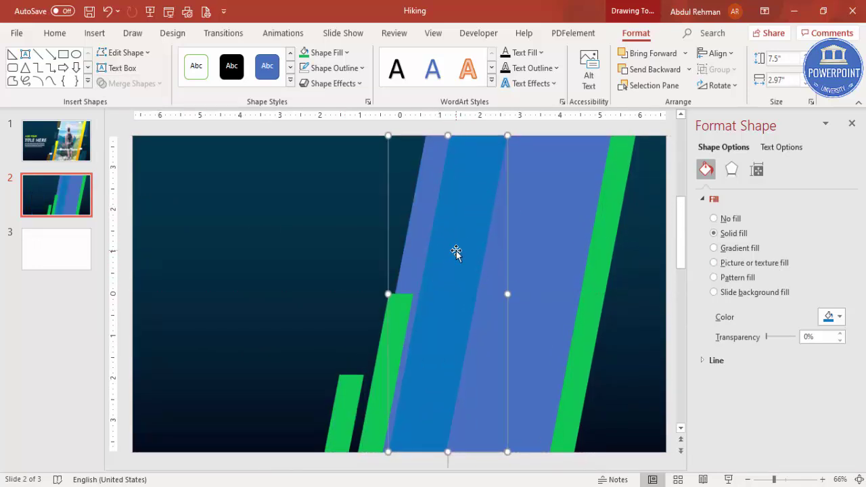
# - Duplicate the small green bar and place the copy above and left of the original
pyautogui.click(352, 399)
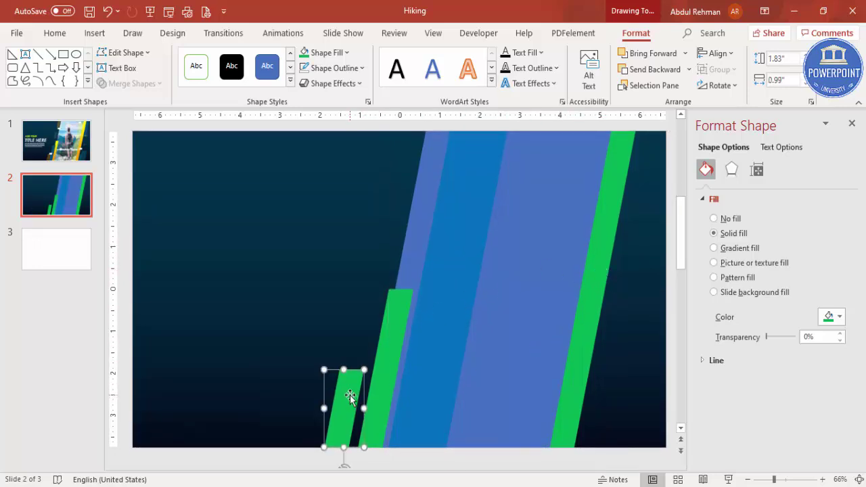
pyautogui.hotkey('ctrl', 'd')
pyautogui.moveTo(350, 395); pyautogui.dragTo(318, 304)
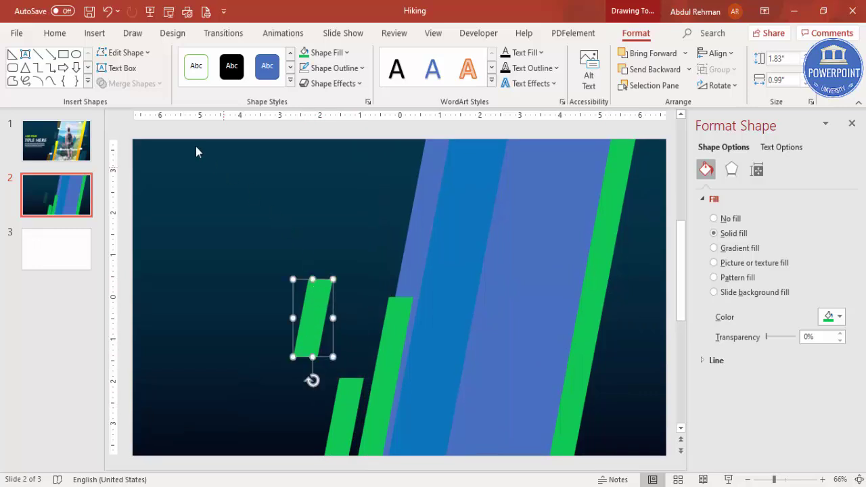
pyautogui.click(95, 34)
# - Cut the bar copy down to a small sliver with a subtracted rectangle and fill it white
pyautogui.click(205, 65)
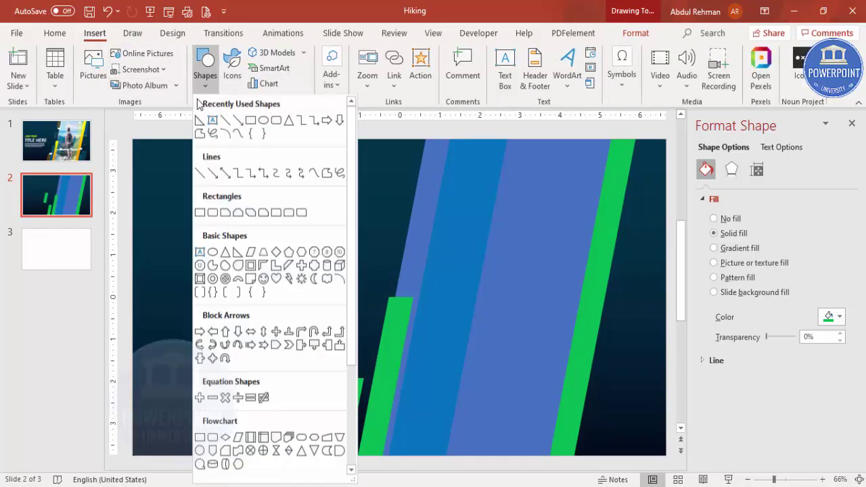
pyautogui.click(212, 214)
pyautogui.moveTo(270, 254); pyautogui.dragTo(365, 343)
pyautogui.click(317, 354)
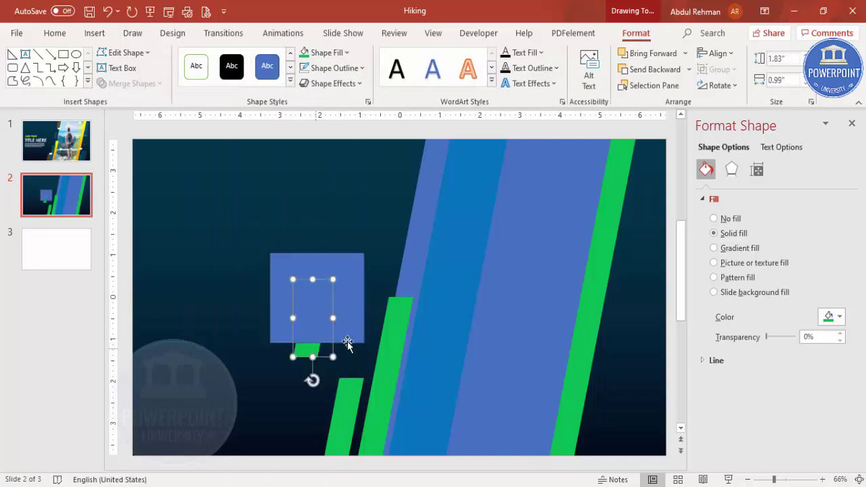
pyautogui.keyDown('shift'); pyautogui.click(341, 270); pyautogui.keyUp('shift')
pyautogui.click(132, 83)
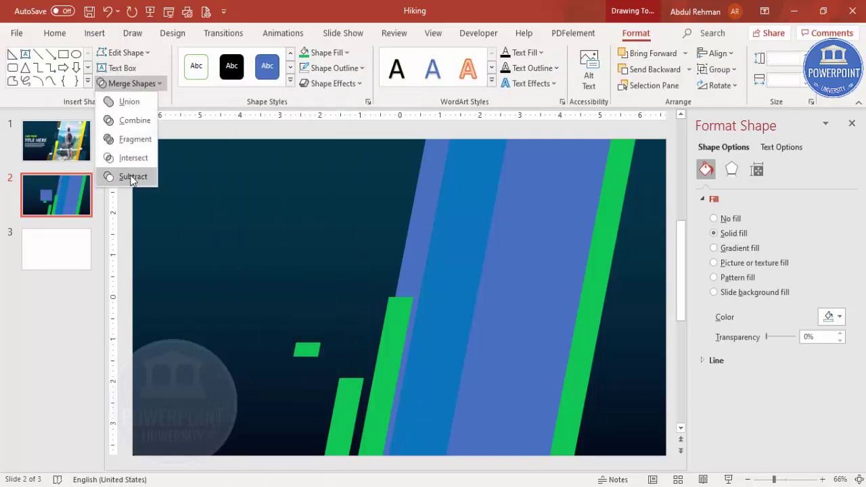
pyautogui.click(128, 176)
pyautogui.click(347, 52)
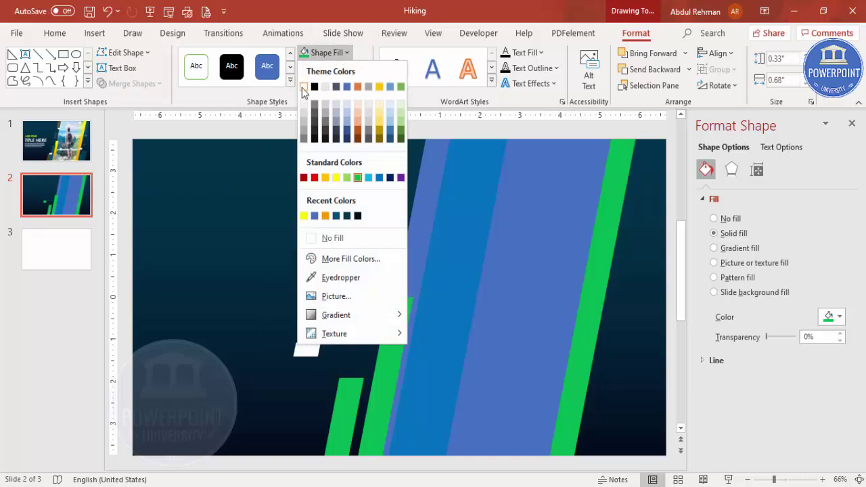
pyautogui.click(301, 235)
# - Position white tabs on the right green strip and at the band's top edge
pyautogui.moveTo(320, 338); pyautogui.dragTo(375, 381)
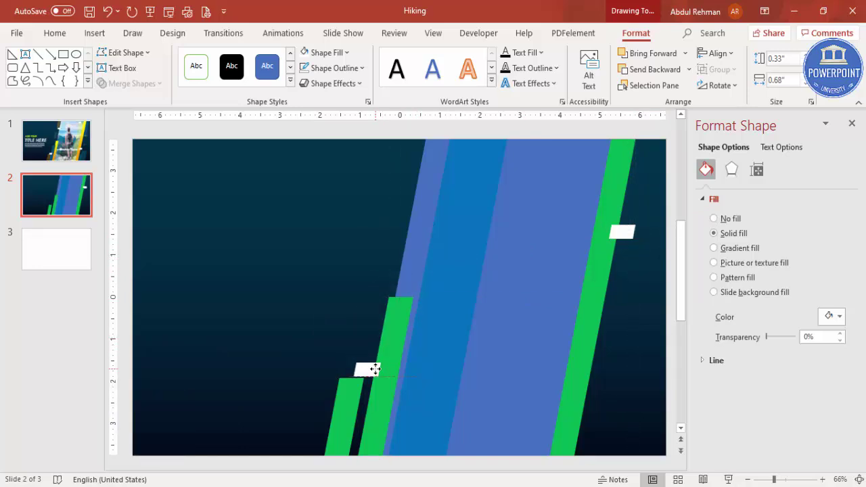
pyautogui.scroll(-2, 460, 328)
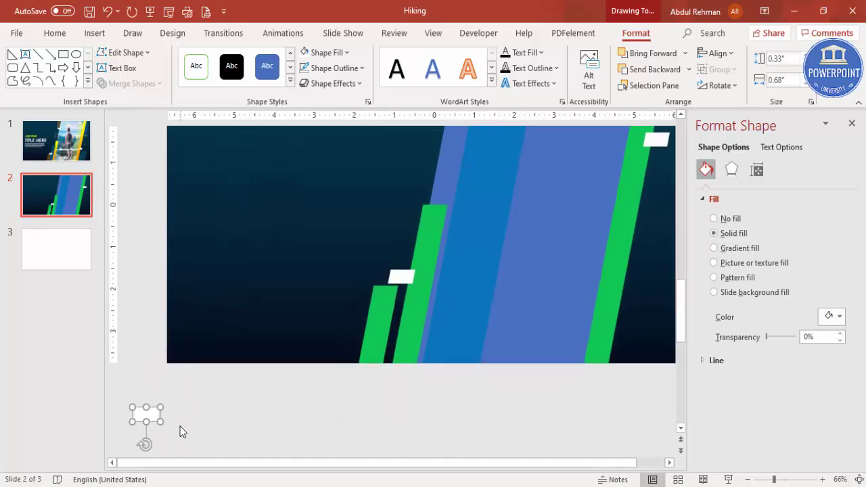
pyautogui.moveTo(149, 414); pyautogui.dragTo(448, 142)
pyautogui.moveTo(423, 205); pyautogui.dragTo(431, 169)
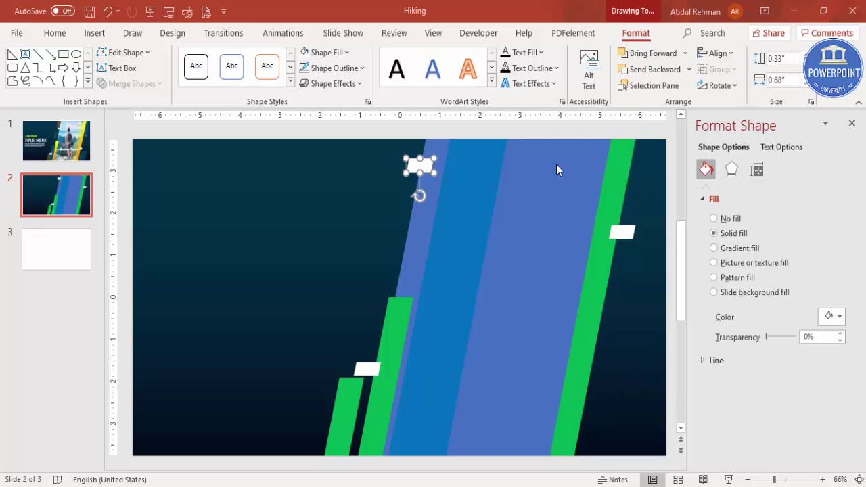
pyautogui.click(530, 196)
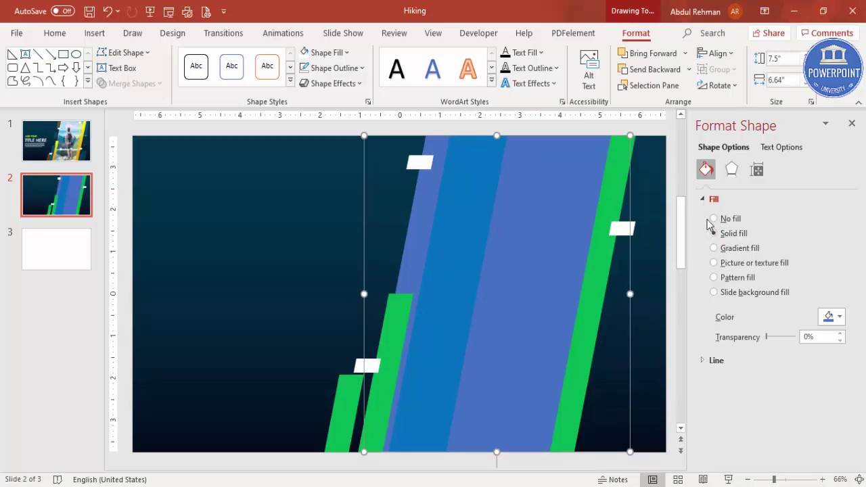
# - Fill the slanted band with the hiker photo, not rotating it with the shape
pyautogui.click(766, 265)
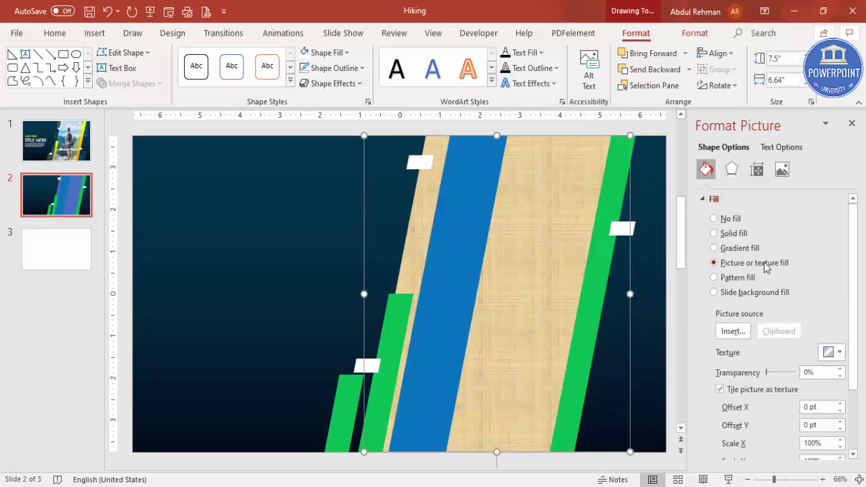
pyautogui.click(733, 331)
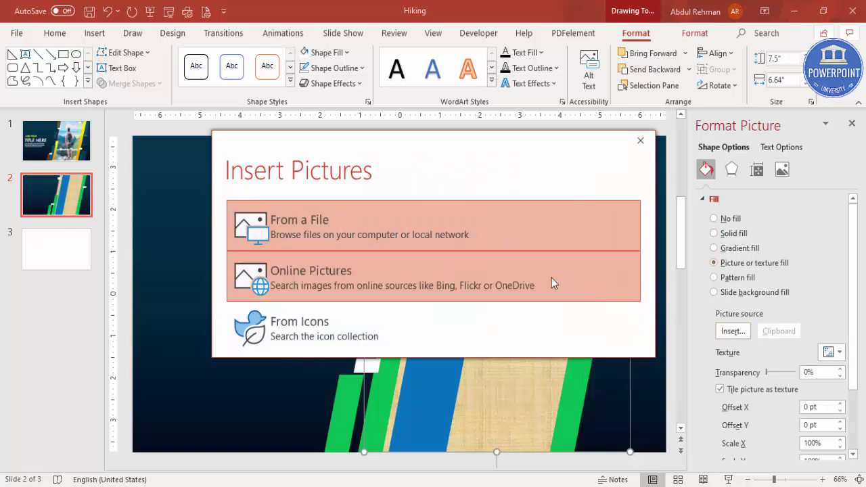
pyautogui.click(318, 230)
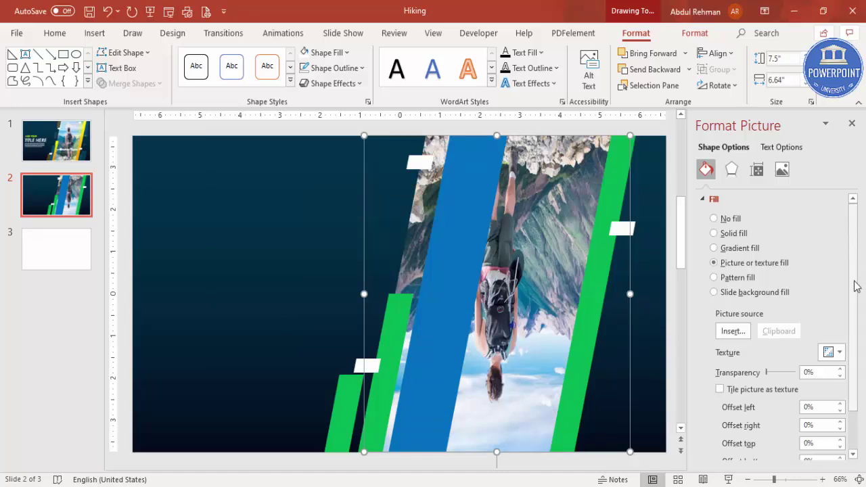
pyautogui.scroll(-2, 857, 284)
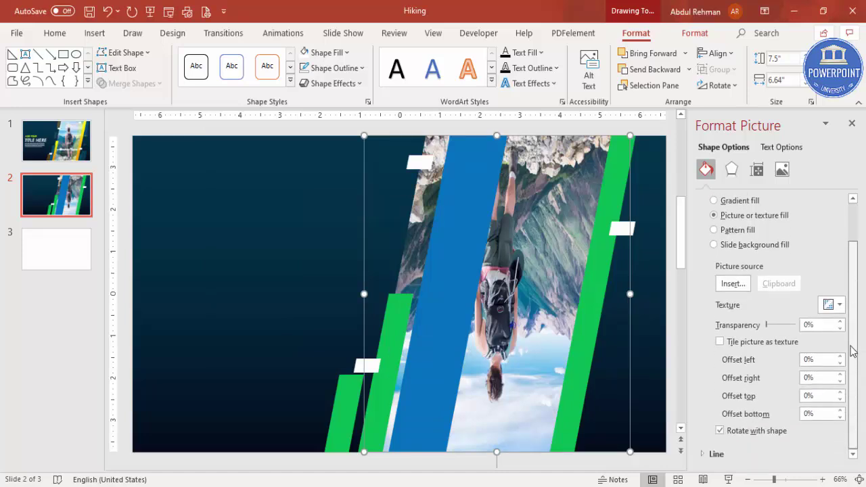
pyautogui.click(720, 431)
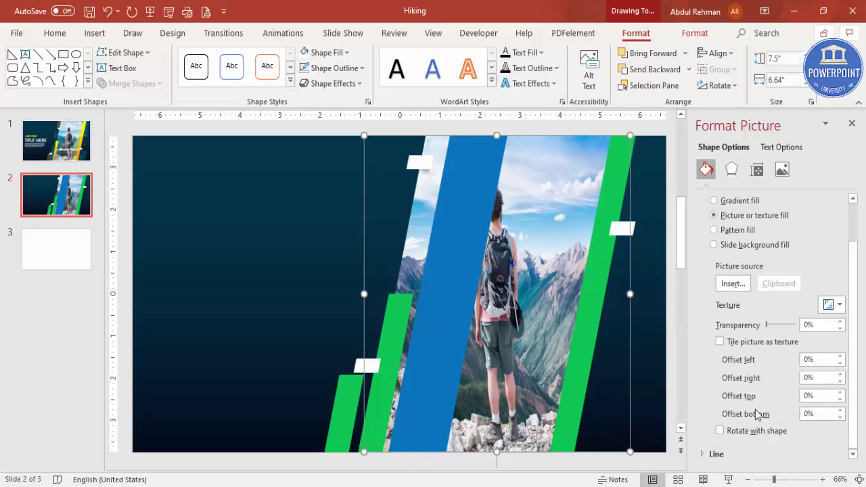
# - Set the photo's right offset to -16% and left offset to -19%, then select the blue bar
pyautogui.click(841, 381)
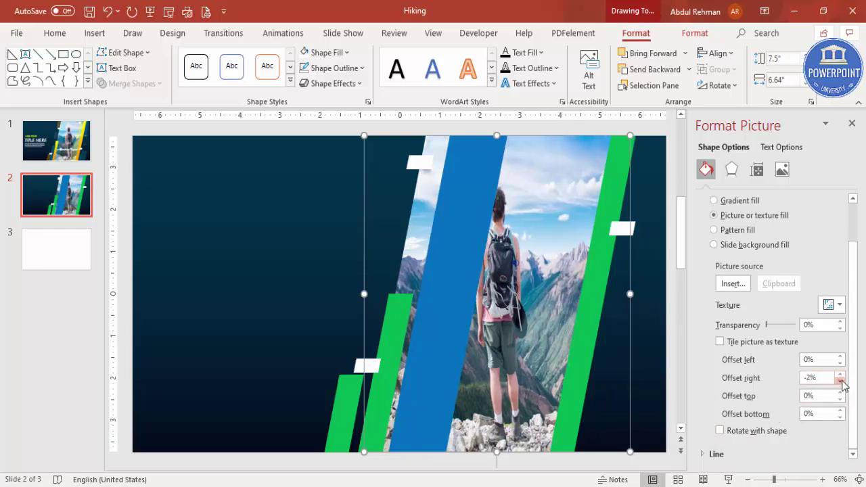
pyautogui.click(841, 382)
pyautogui.click(841, 363)
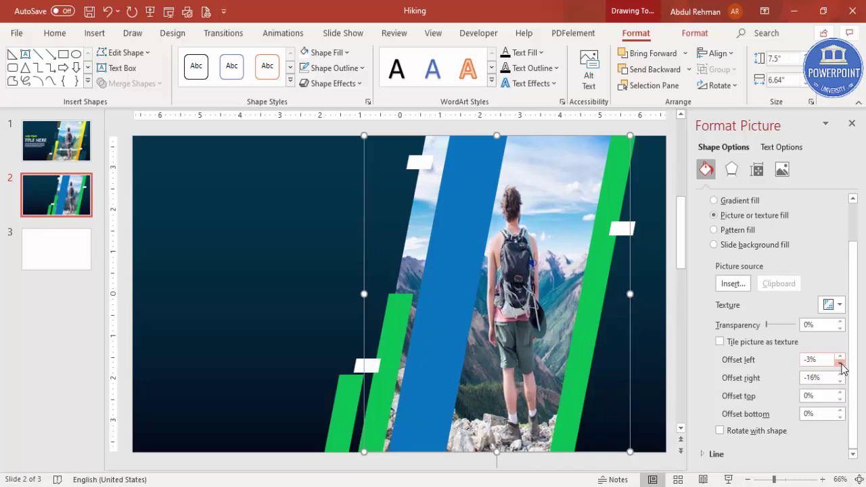
pyautogui.click(841, 363)
pyautogui.click(841, 364)
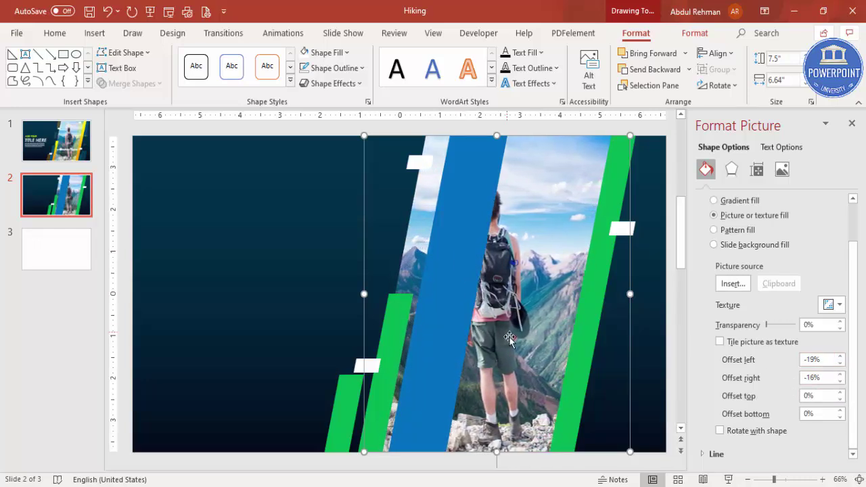
pyautogui.click(474, 145)
pyautogui.click(828, 316)
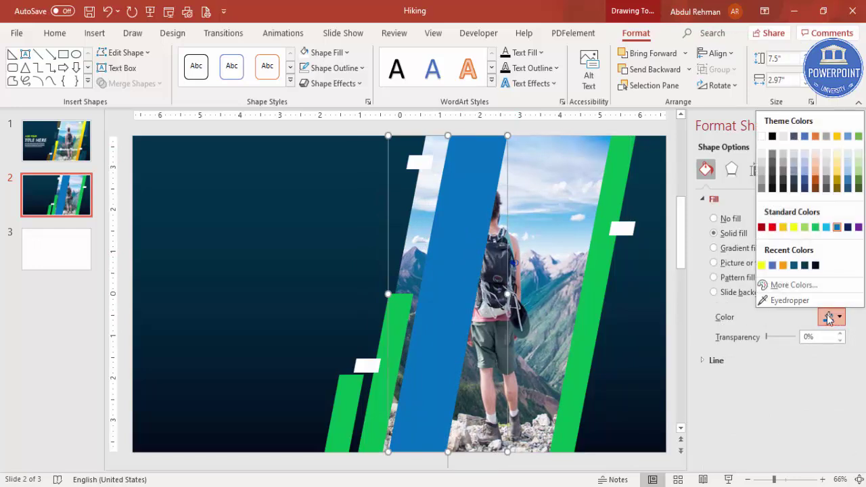
# - Fill the blue stripe with translucent navy and the right green stripe with orange
pyautogui.click(803, 266)
pyautogui.moveTo(767, 338); pyautogui.dragTo(786, 338)
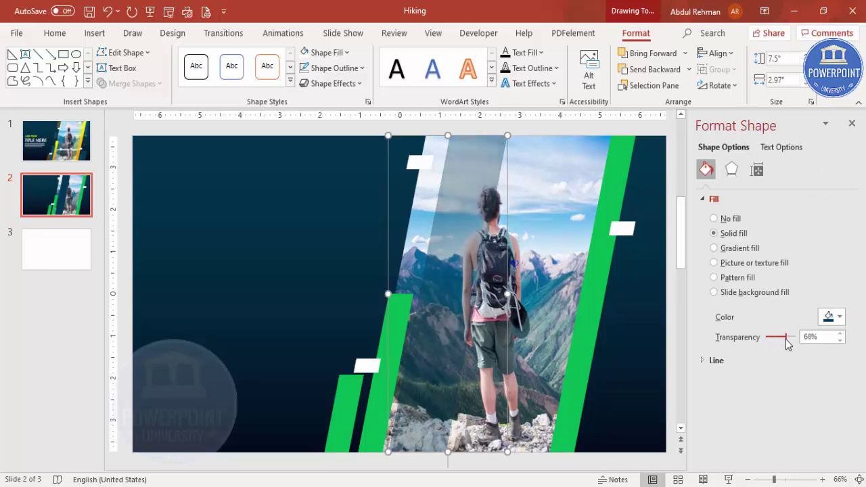
pyautogui.click(600, 275)
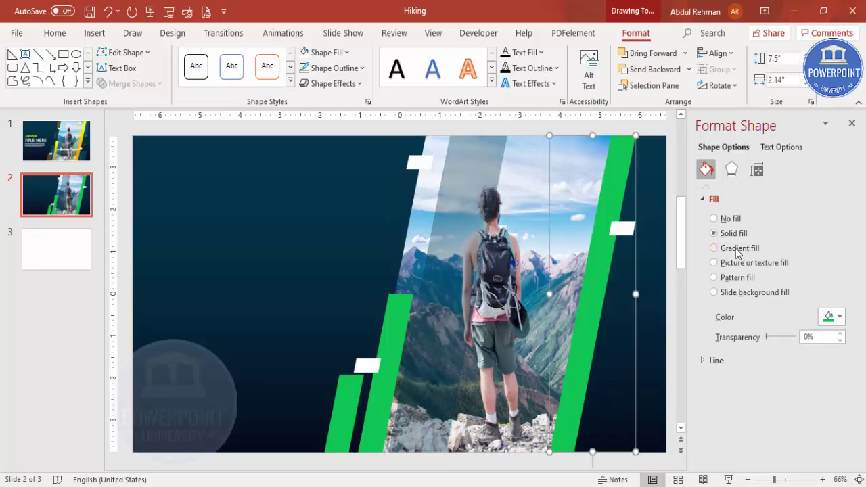
pyautogui.click(327, 52)
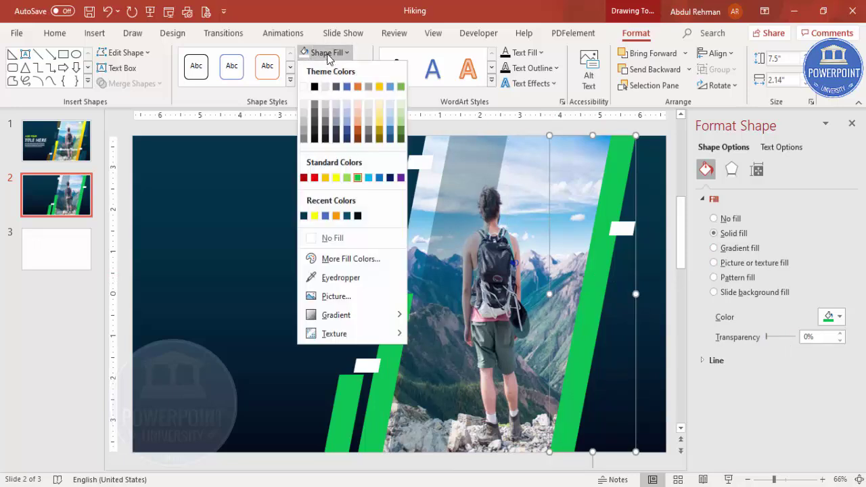
pyautogui.click(337, 216)
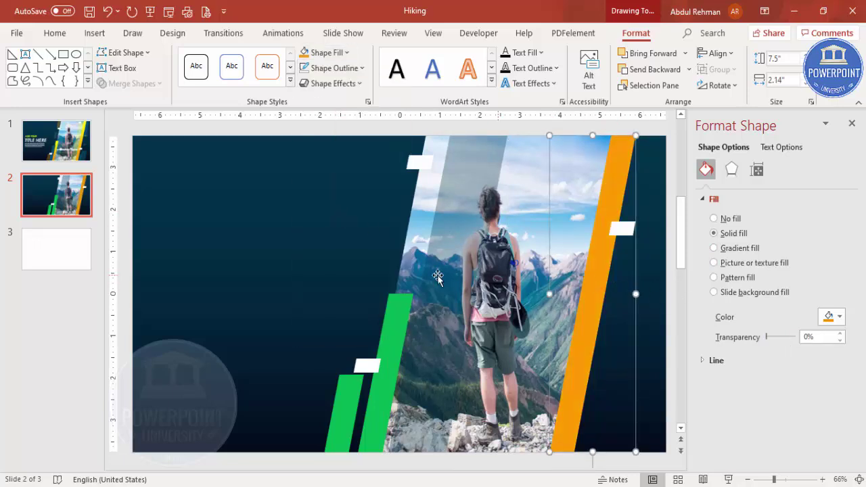
# - Make the tall left stripe blue and the small stripe white at 80% transparency
pyautogui.click(405, 315)
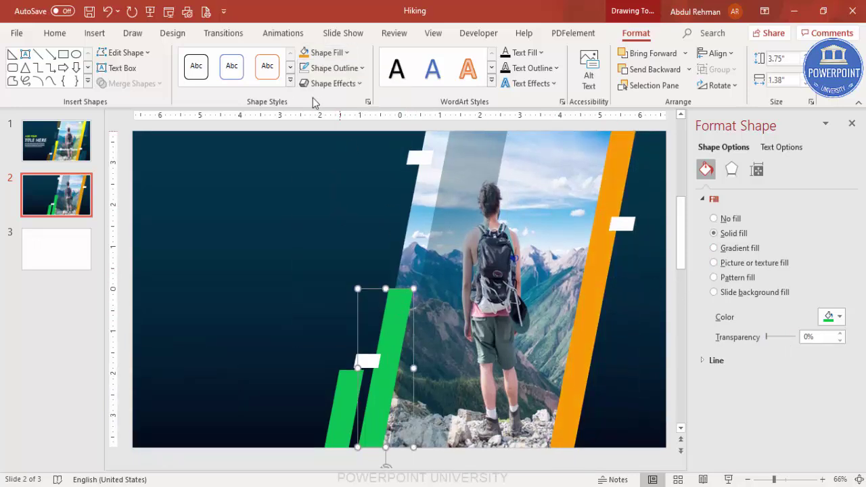
pyautogui.click(333, 56)
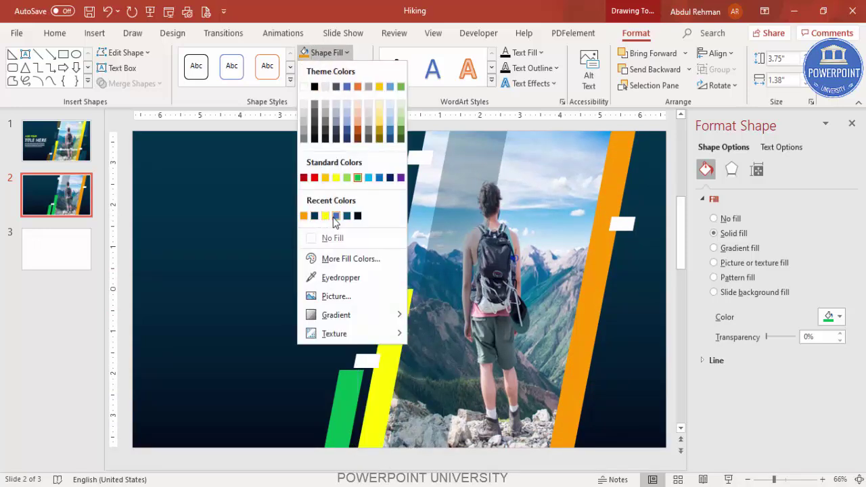
pyautogui.click(336, 217)
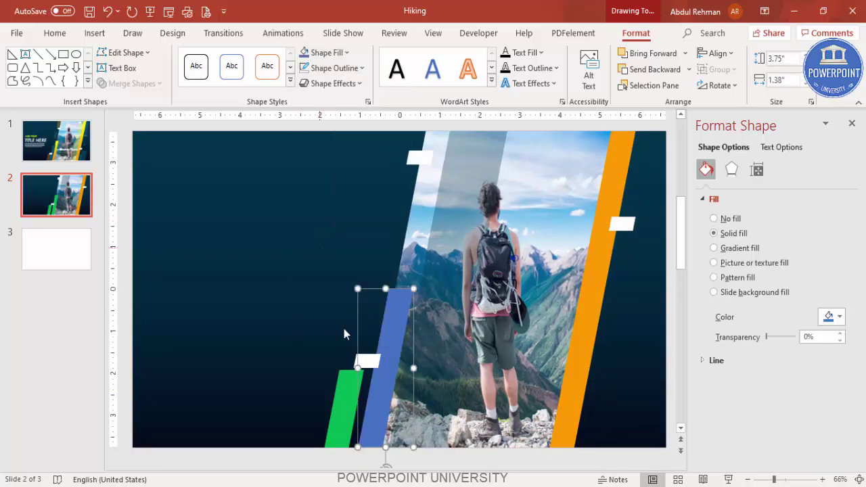
pyautogui.click(345, 398)
pyautogui.click(839, 318)
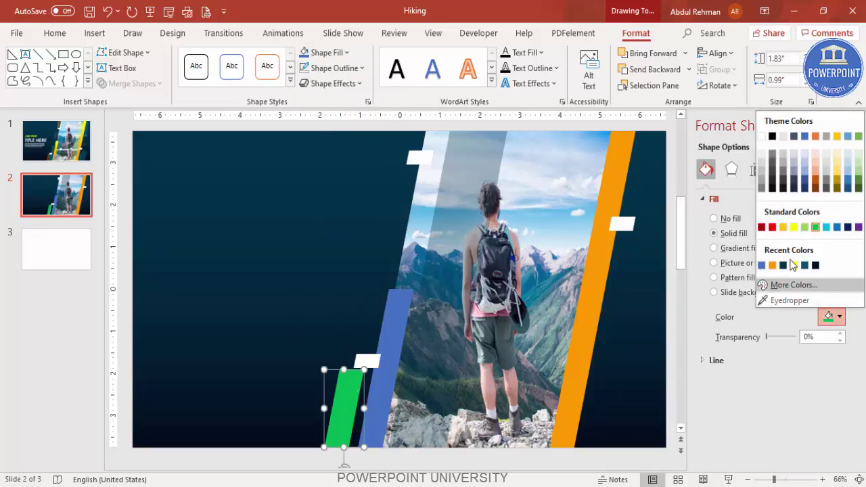
pyautogui.click(763, 136)
pyautogui.moveTo(768, 336); pyautogui.dragTo(790, 337)
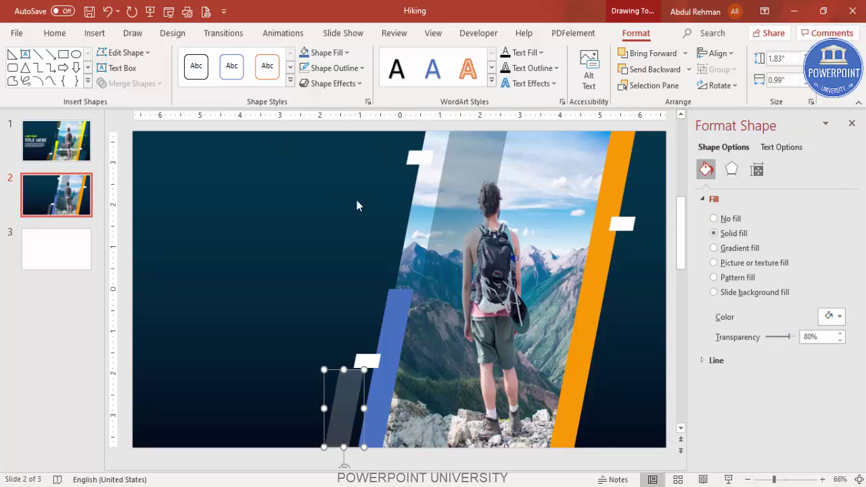
pyautogui.click(372, 235)
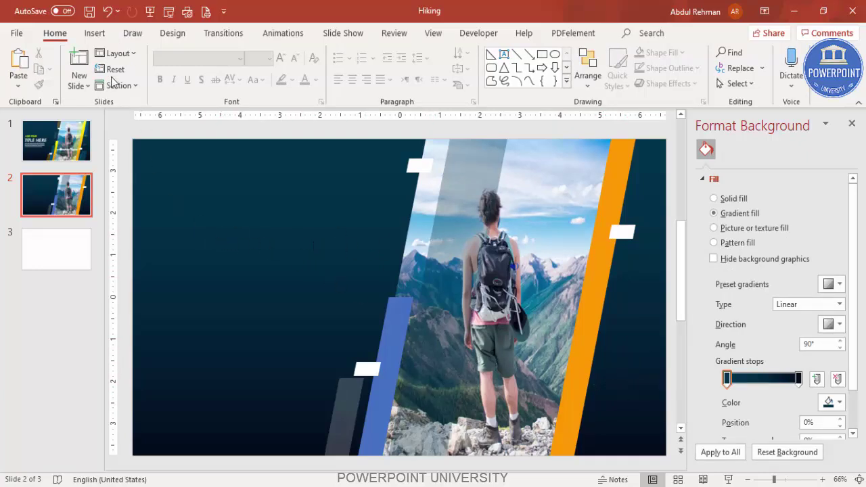
# - Add a text box reading 'ADD YOUR' in white, bold italic Century Gothic at 32 pt
pyautogui.click(94, 33)
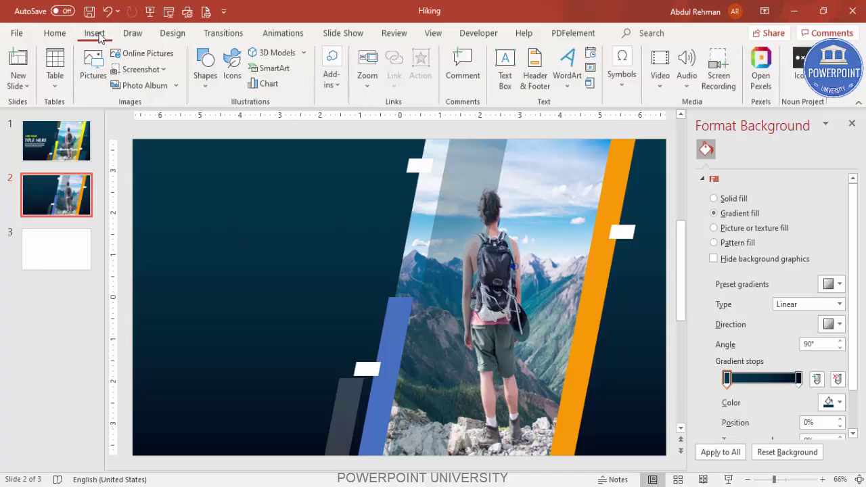
pyautogui.click(504, 68)
pyautogui.moveTo(169, 260); pyautogui.dragTo(304, 298)
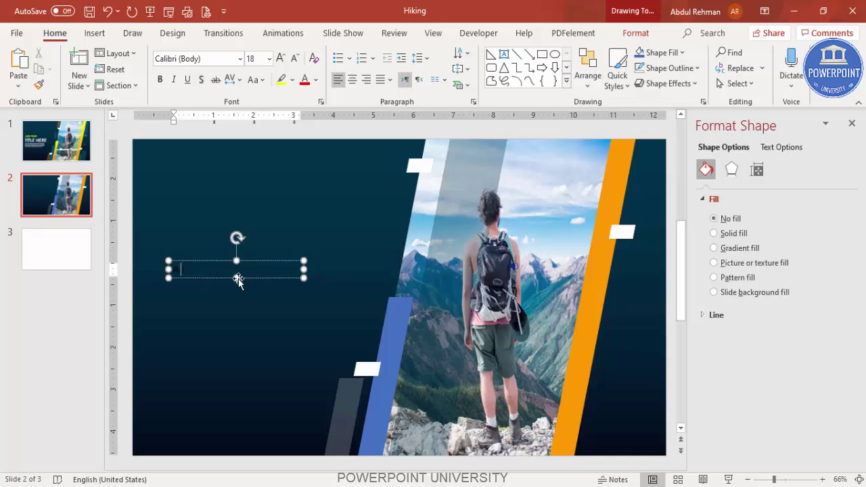
pyautogui.write('ADD YOUR')
pyautogui.click(220, 260)
pyautogui.click(315, 80)
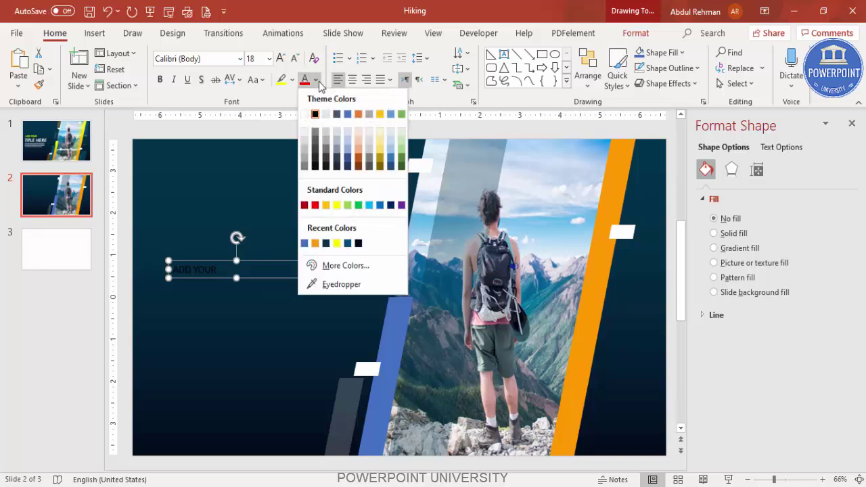
pyautogui.click(305, 115)
pyautogui.click(173, 80)
pyautogui.click(162, 80)
pyautogui.click(220, 60)
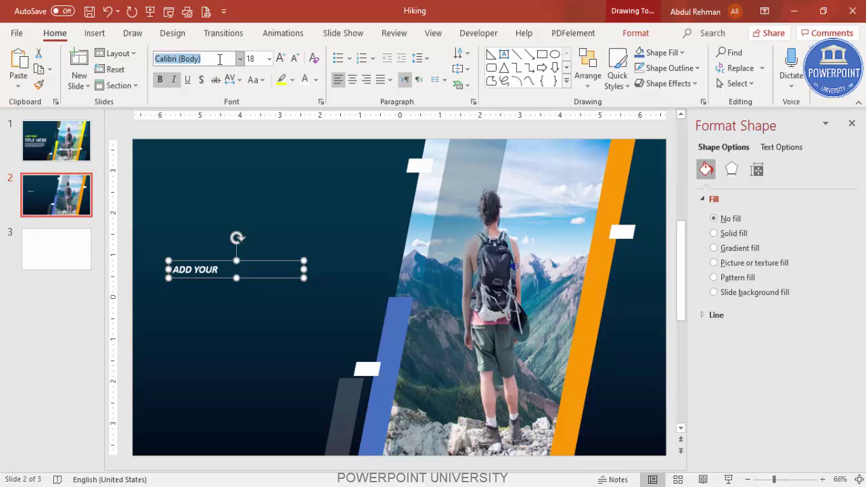
pyautogui.write('Century')
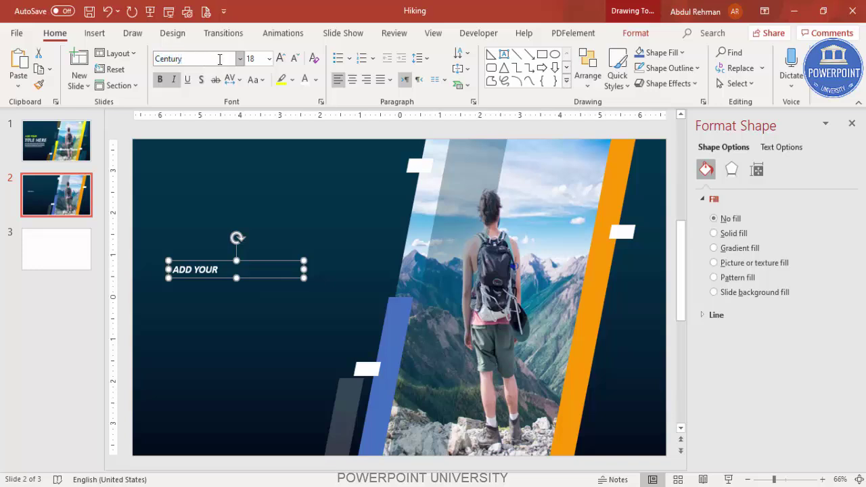
pyautogui.press('Return')
pyautogui.click(280, 59)
pyautogui.click(279, 59)
pyautogui.click(280, 59)
pyautogui.click(280, 59)
# - Duplicate it as a one-line 'TITLE HERE' heading at 80 pt directly beneath
pyautogui.moveTo(266, 257); pyautogui.dragTo(264, 306)
pyautogui.moveTo(181, 310); pyautogui.dragTo(415, 305)
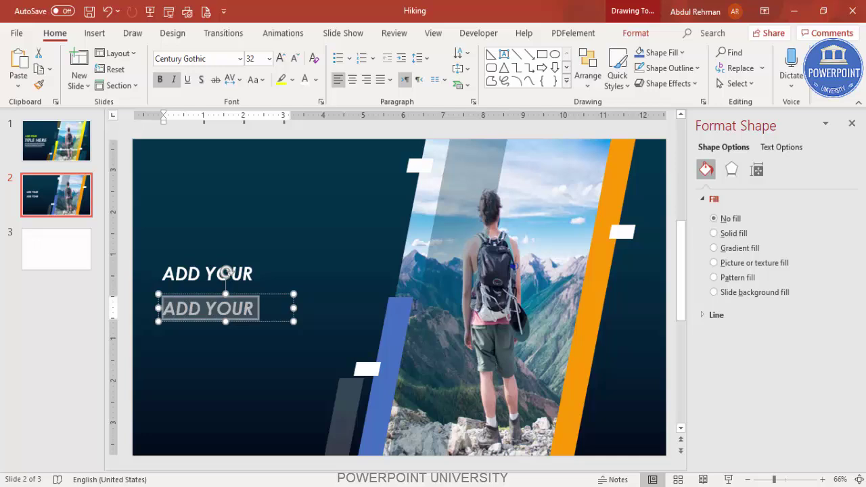
pyautogui.write('TITLE HERE')
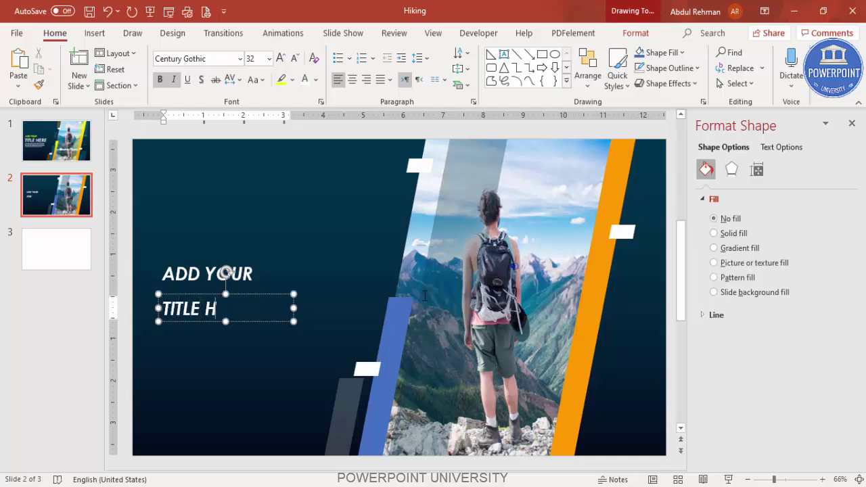
pyautogui.click(284, 295)
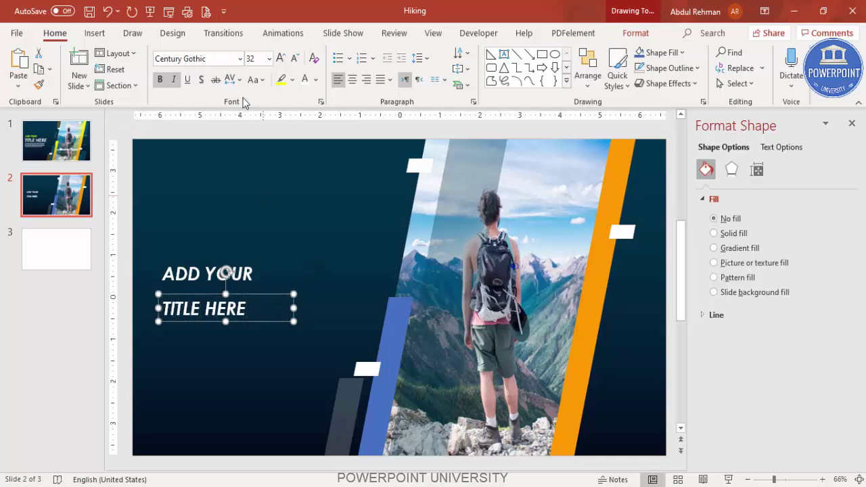
pyautogui.click(280, 59)
pyautogui.click(280, 59)
pyautogui.click(280, 59)
pyautogui.click(280, 59)
pyautogui.click(280, 59)
pyautogui.click(280, 59)
pyautogui.click(280, 58)
pyautogui.click(280, 58)
pyautogui.click(280, 59)
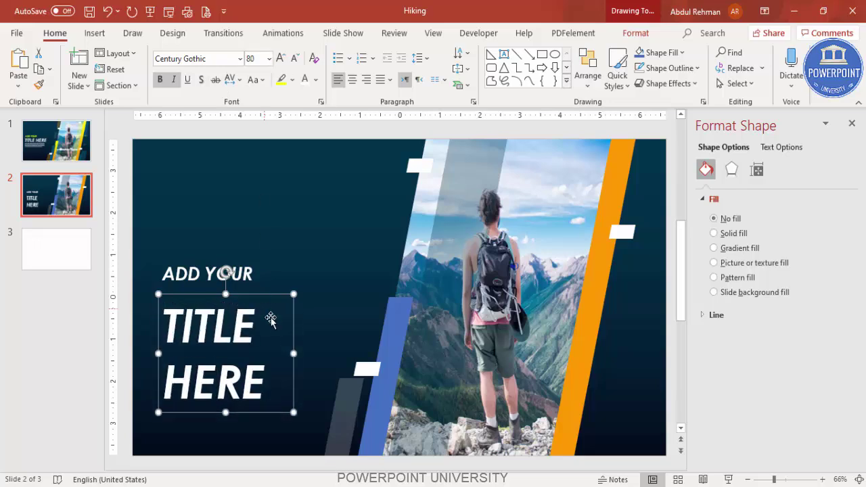
pyautogui.click(395, 346)
pyautogui.click(309, 354)
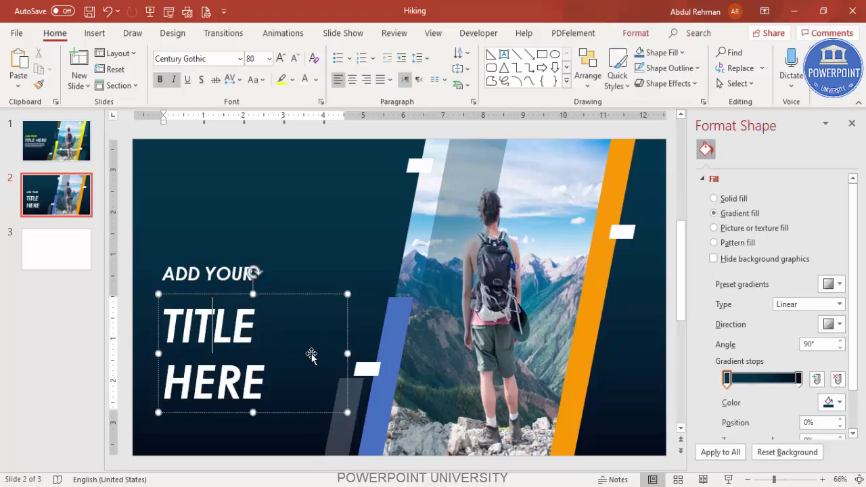
pyautogui.moveTo(350, 354); pyautogui.dragTo(417, 352)
pyautogui.moveTo(262, 295); pyautogui.dragTo(252, 277)
# - Colour the 'ADD YOUR' line yellow
pyautogui.click(203, 268)
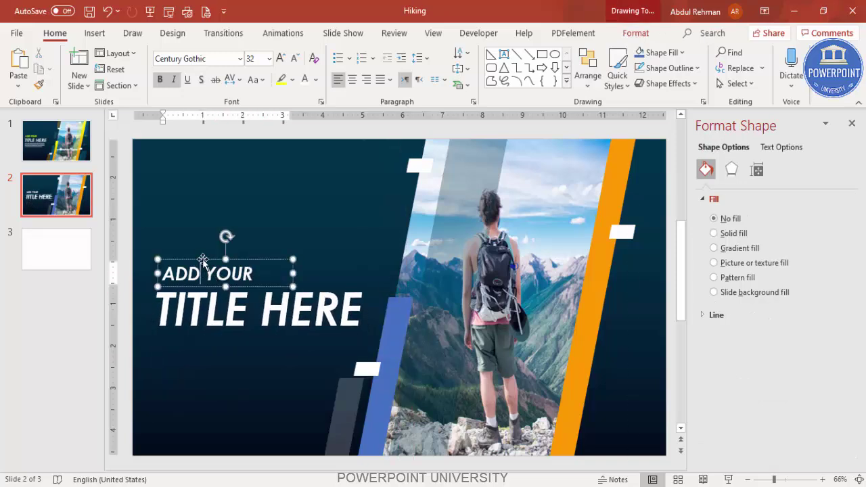
pyautogui.click(315, 80)
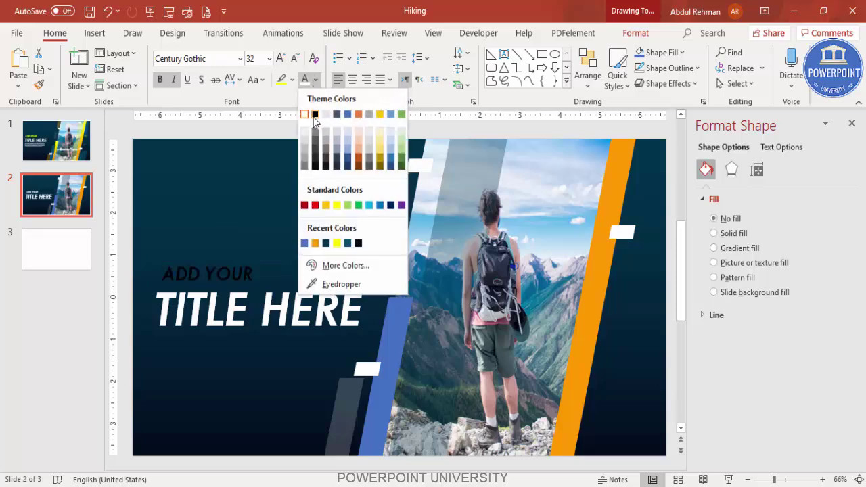
pyautogui.click(336, 206)
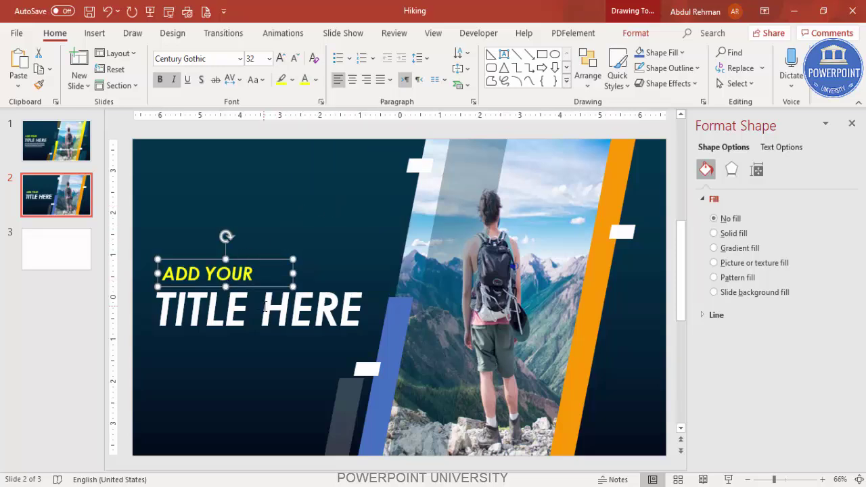
pyautogui.click(141, 139)
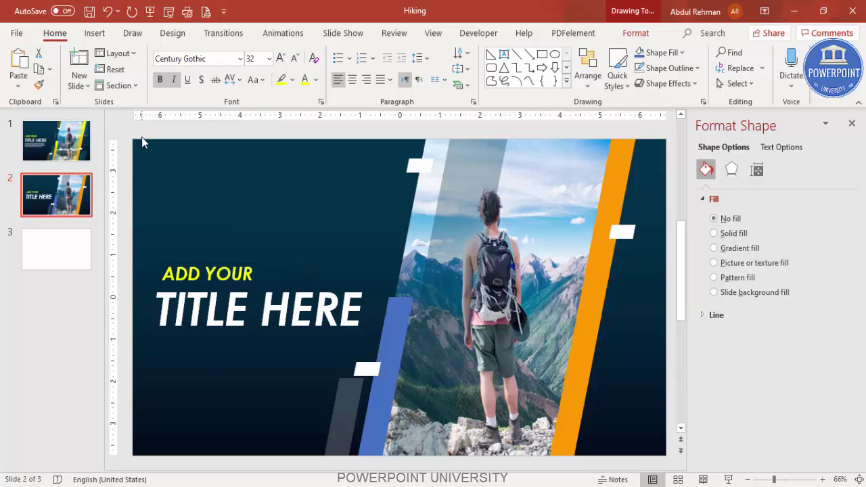
# - Insert a text box below the title filled with sample text via =lorem(1)
pyautogui.click(94, 32)
pyautogui.click(515, 70)
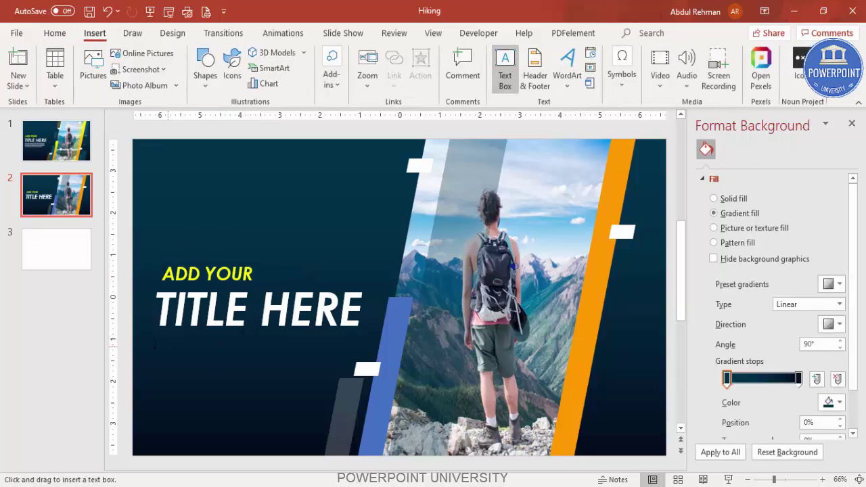
pyautogui.moveTo(326, 390); pyautogui.dragTo(328, 390)
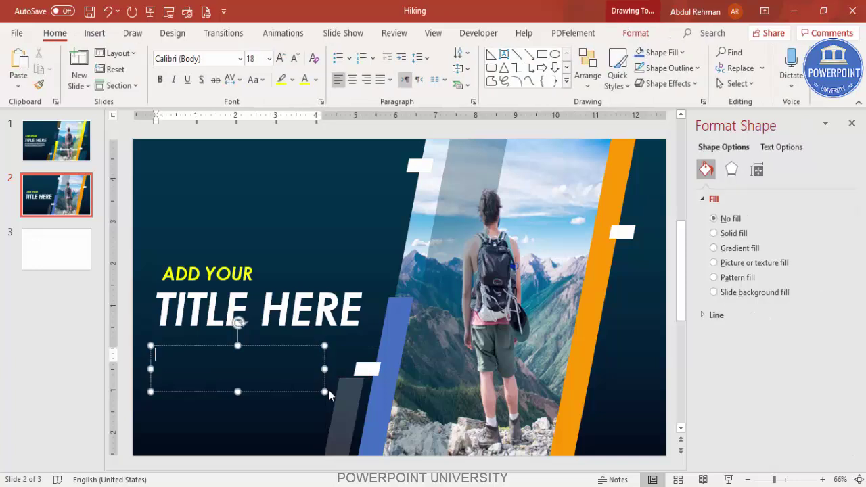
pyautogui.write('=lorem(1)')
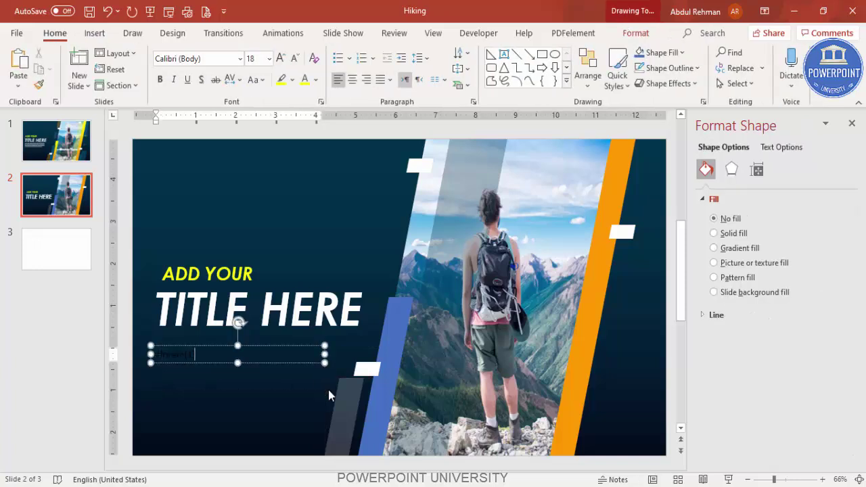
pyautogui.press('Return')
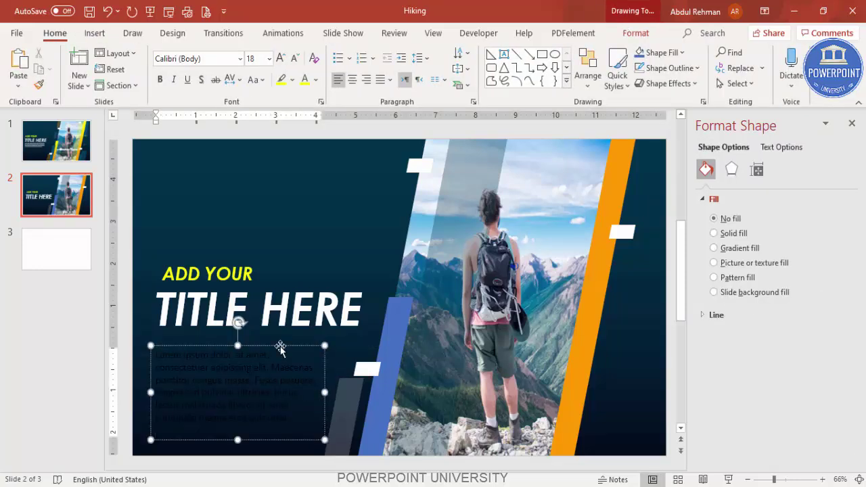
# - Make the paragraph white Century Gothic 11 pt, justified, widened and moved up under the title
pyautogui.click(315, 80)
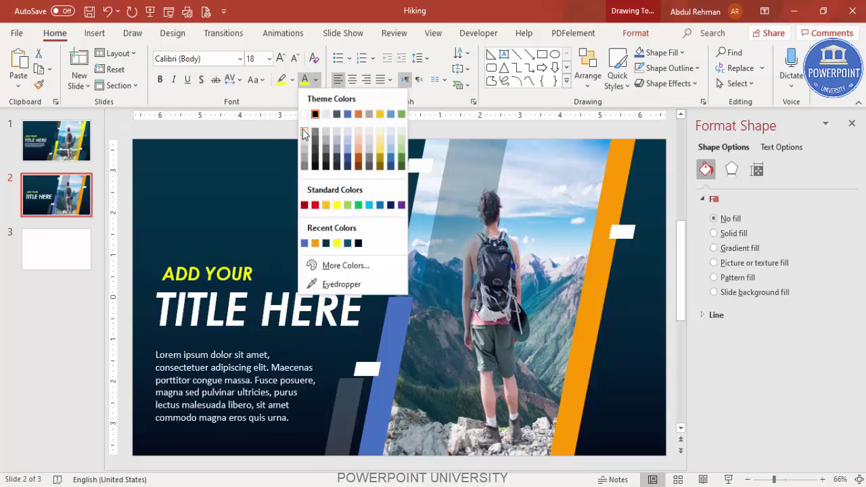
pyautogui.click(304, 139)
pyautogui.click(224, 60)
pyautogui.write('Century Gothic')
pyautogui.press('Return')
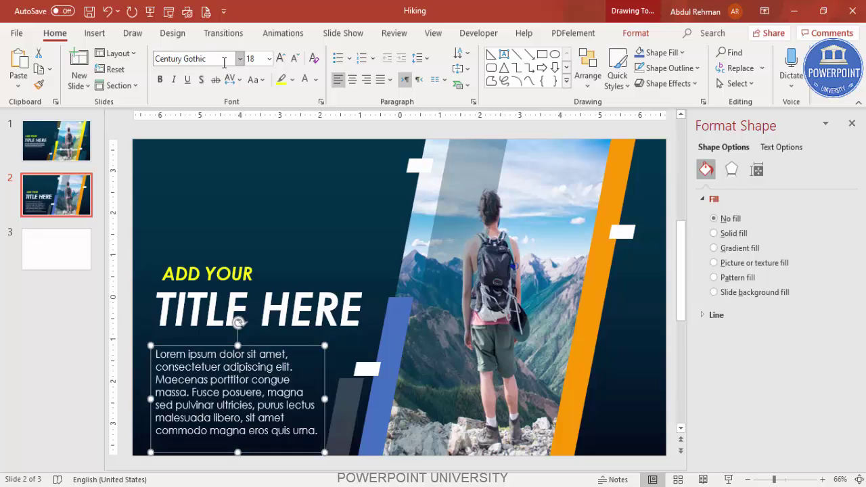
pyautogui.click(295, 60)
pyautogui.click(294, 60)
pyautogui.click(295, 59)
pyautogui.click(390, 80)
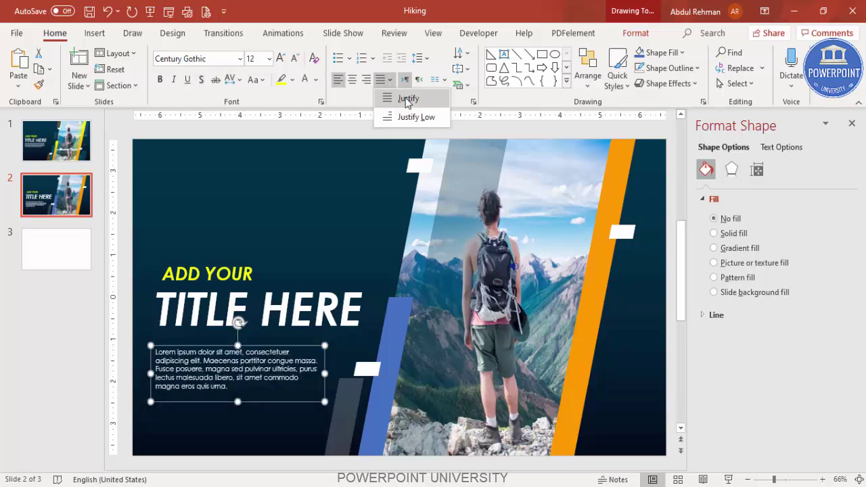
pyautogui.click(406, 99)
pyautogui.moveTo(325, 371); pyautogui.dragTo(362, 371)
pyautogui.moveTo(291, 345); pyautogui.dragTo(291, 333)
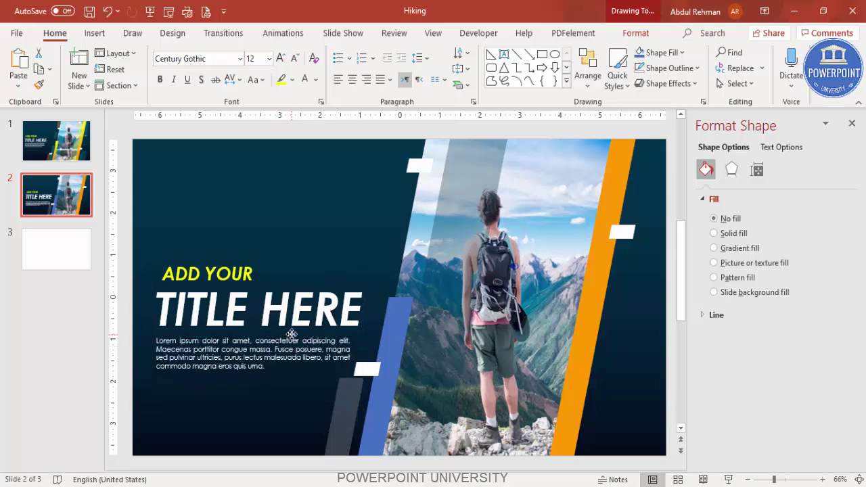
pyautogui.click(296, 59)
pyautogui.click(283, 133)
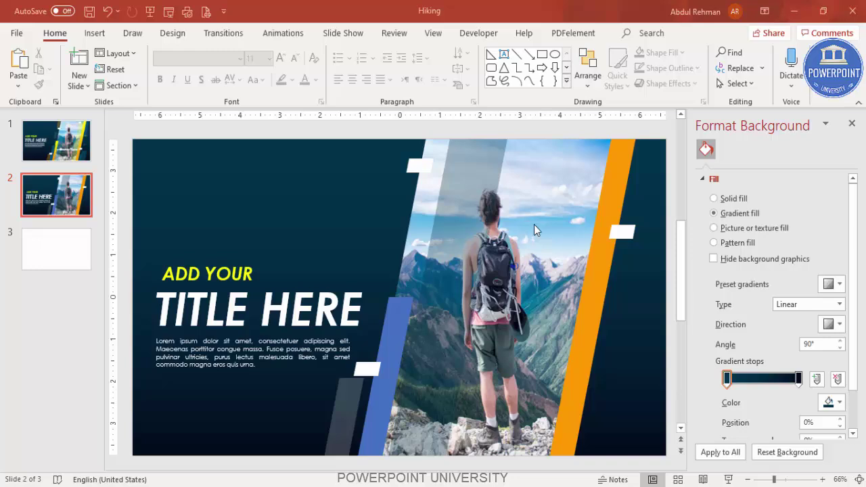
# - Select the orange diagonal bar and show the Animations ribbon
pyautogui.click(602, 264)
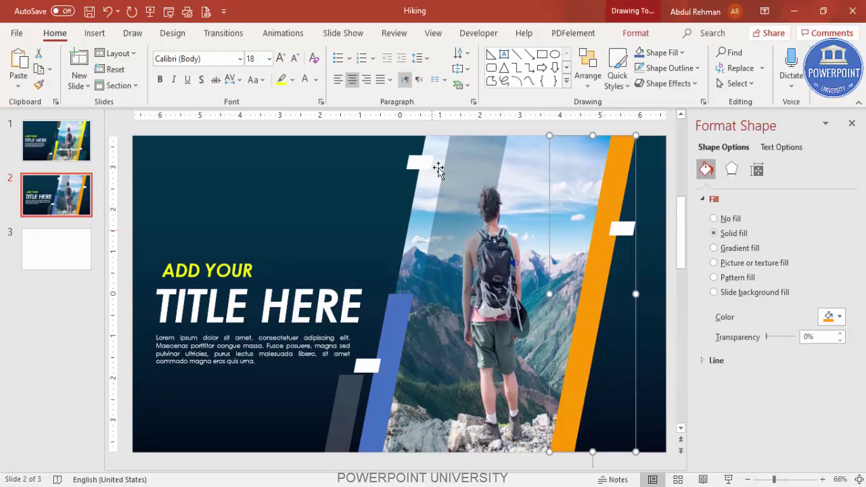
pyautogui.click(285, 35)
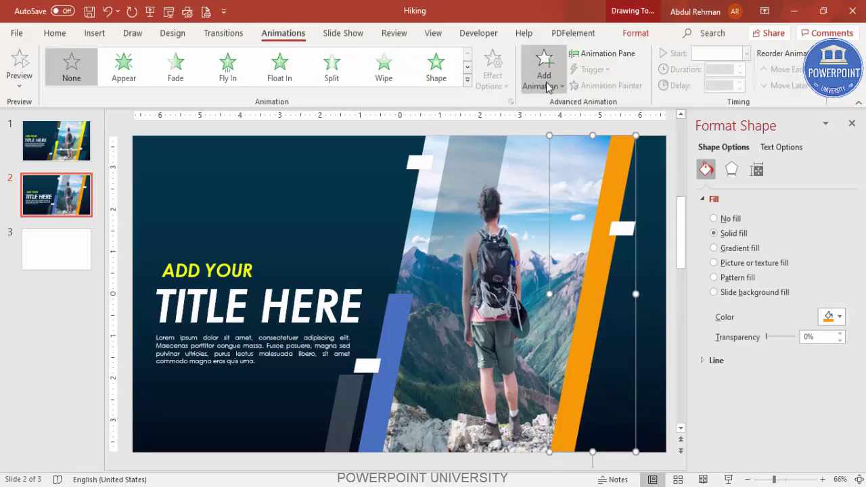
# - With the Animation Pane showing, make the orange bar Fly In from the left
pyautogui.click(587, 54)
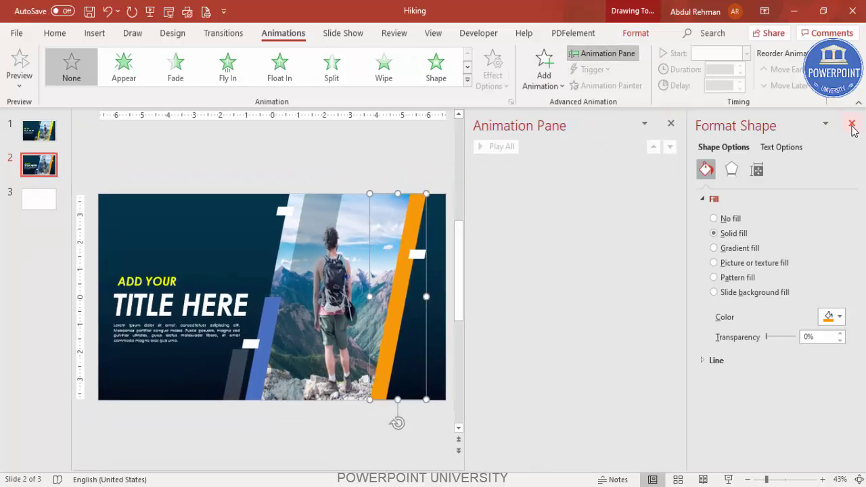
pyautogui.click(853, 124)
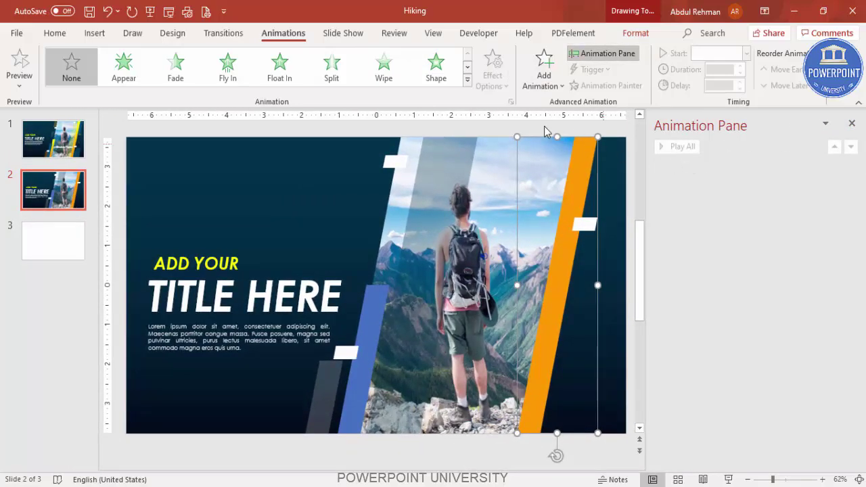
pyautogui.click(223, 82)
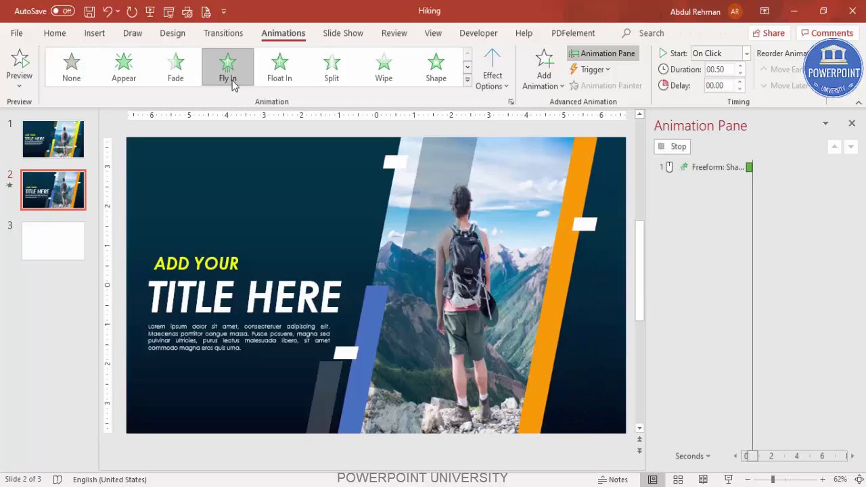
pyautogui.click(479, 88)
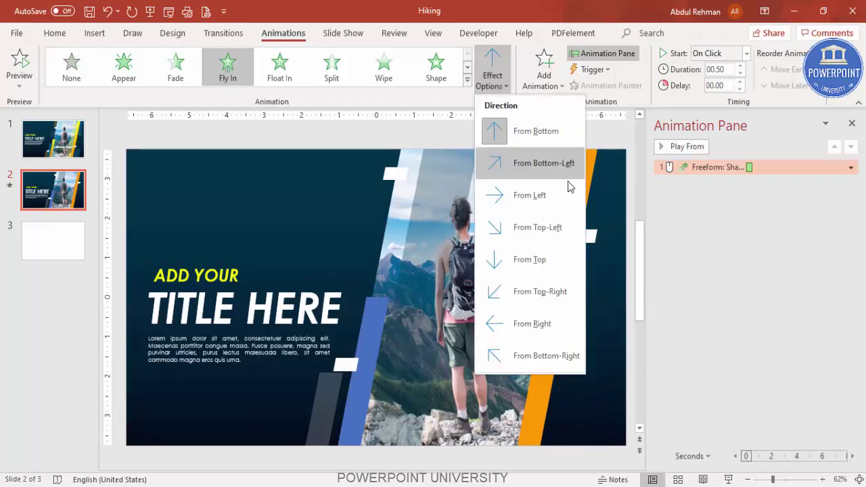
pyautogui.click(547, 195)
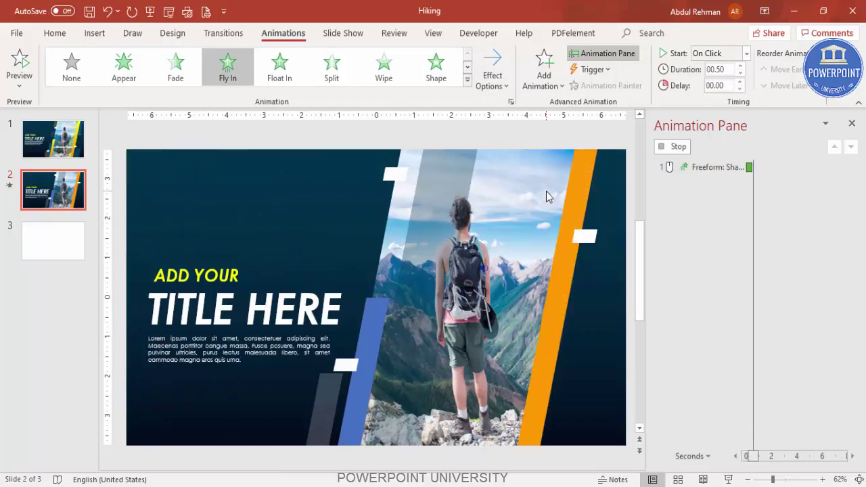
# - Make the blue slanted bar Fly In from the right
pyautogui.click(379, 319)
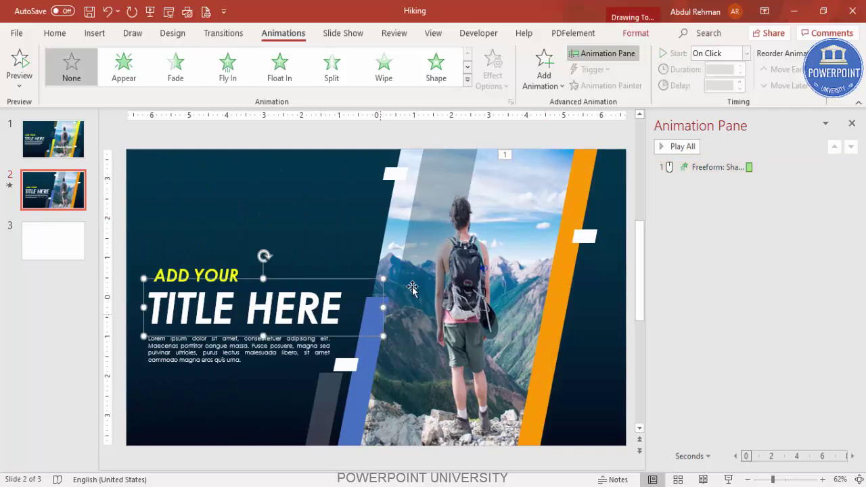
pyautogui.click(369, 359)
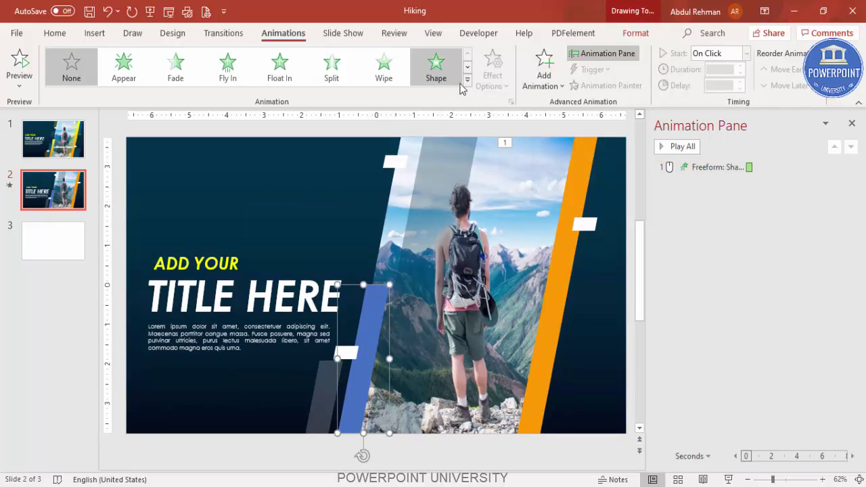
pyautogui.click(242, 81)
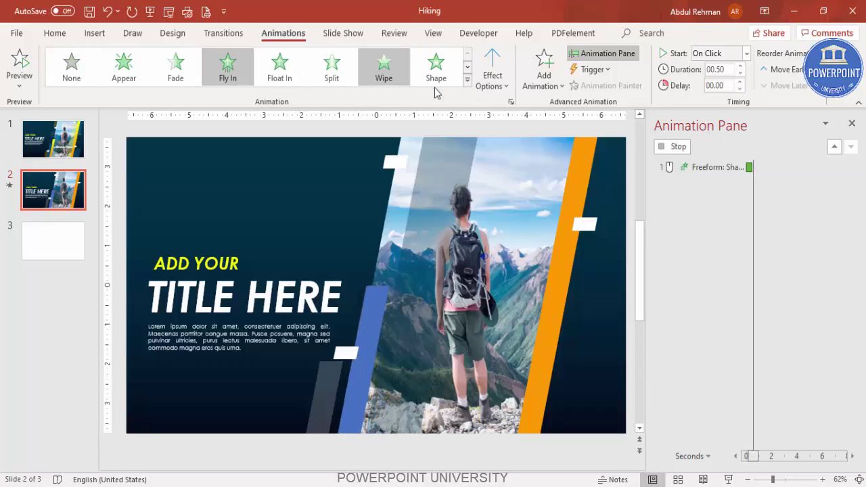
pyautogui.click(493, 77)
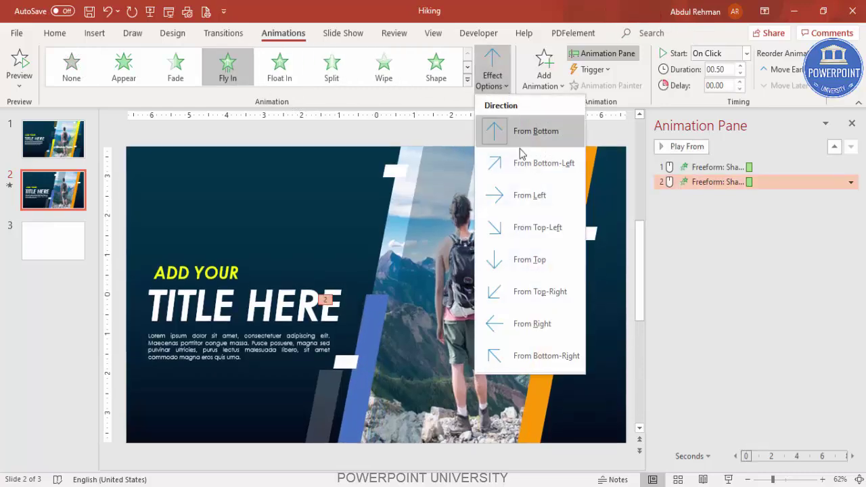
pyautogui.click(546, 322)
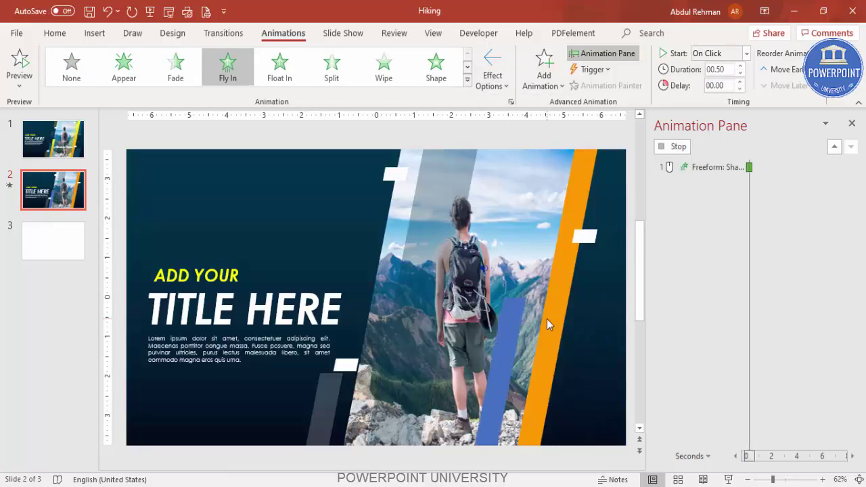
pyautogui.click(585, 236)
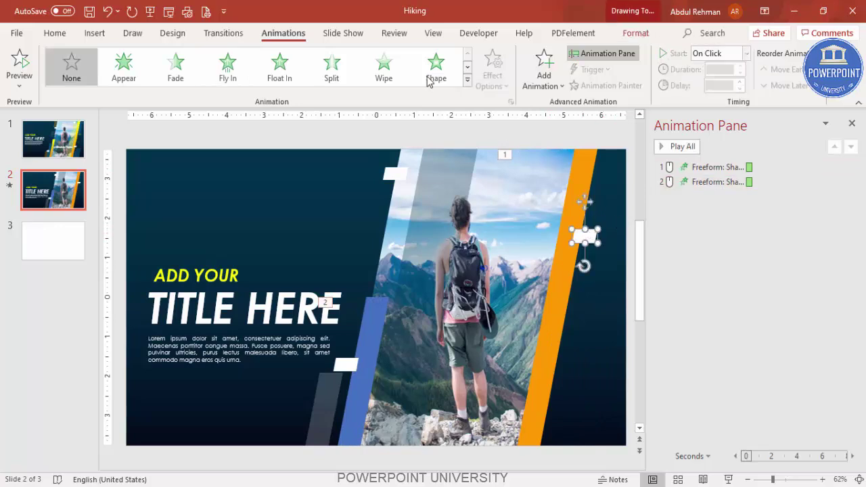
# - Give the right white rectangle a Compress entrance and paint it onto the lower white rectangle
pyautogui.click(468, 79)
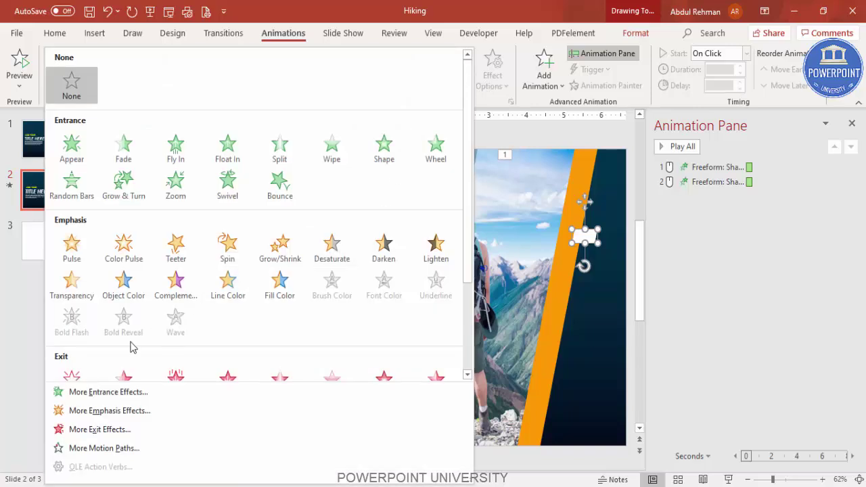
pyautogui.click(108, 392)
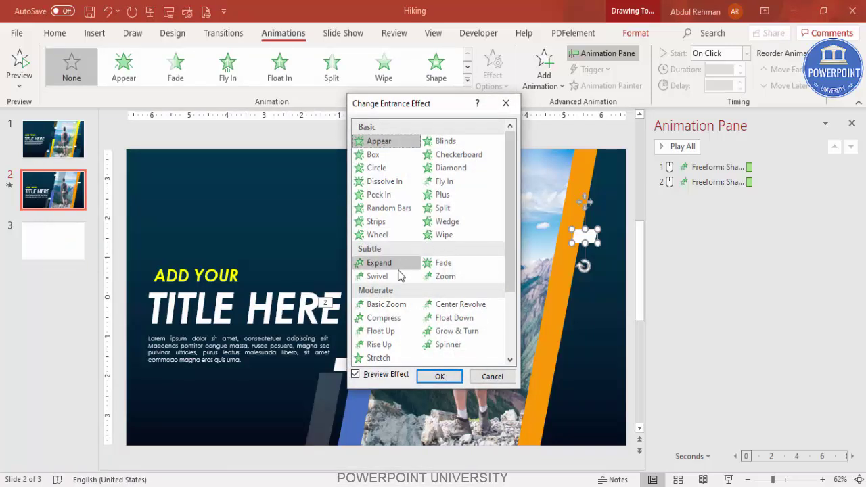
pyautogui.click(400, 319)
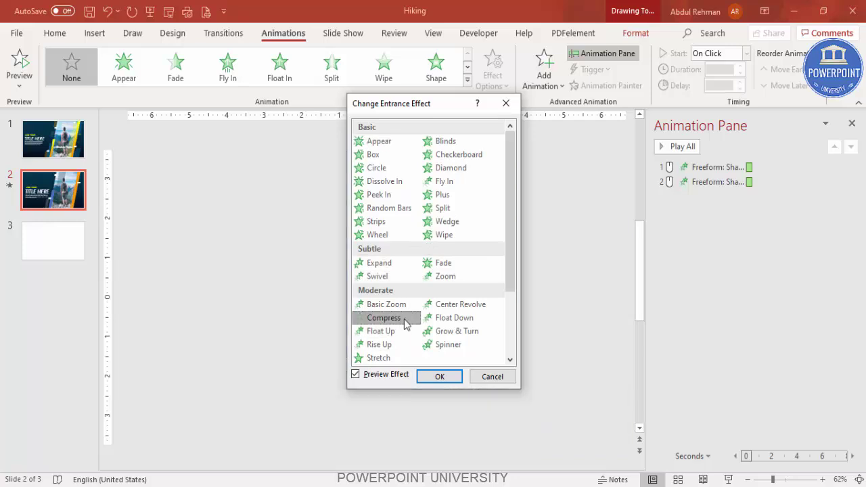
pyautogui.click(438, 377)
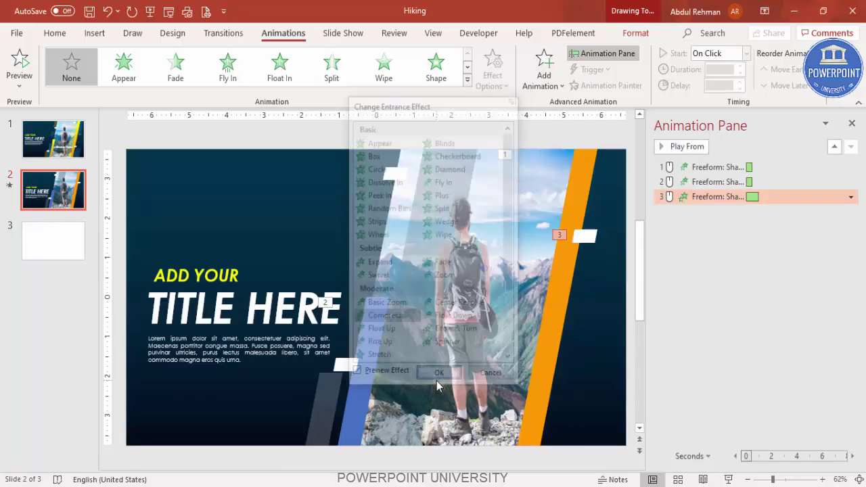
pyautogui.click(606, 85)
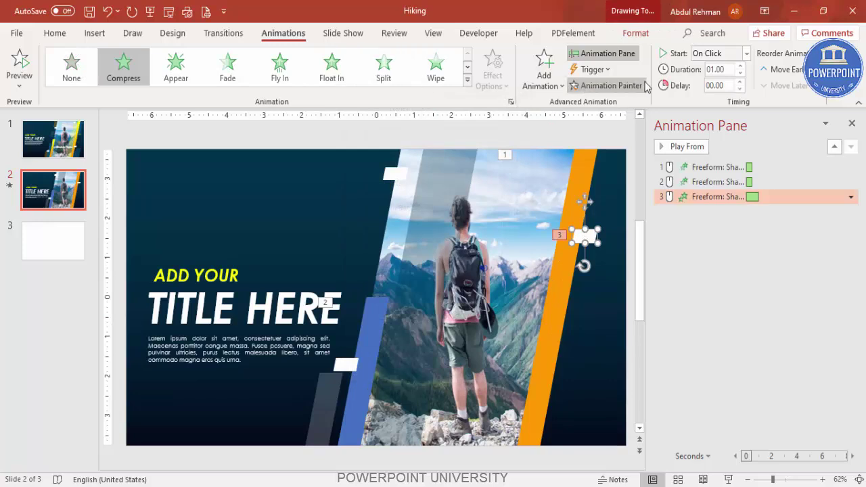
pyautogui.click(350, 365)
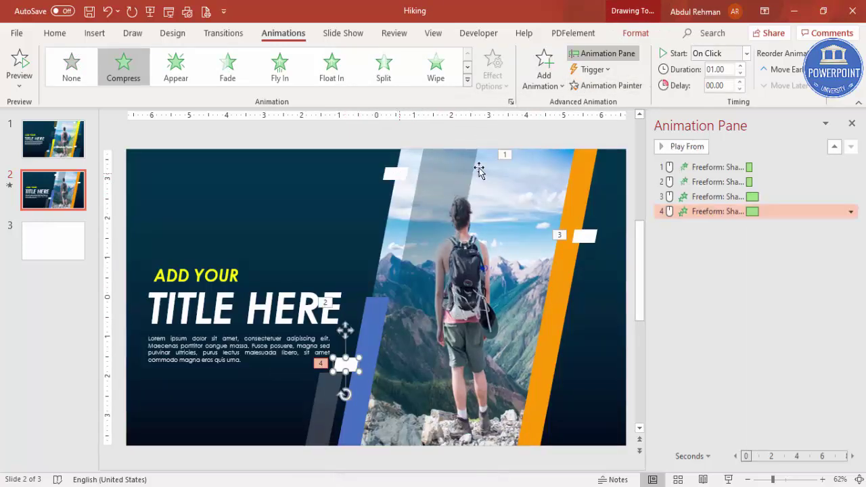
# - Set animations 2–4 to start With Previous and preview the slide's animations
pyautogui.click(708, 182)
pyautogui.keyDown('shift'); pyautogui.click(715, 212); pyautogui.keyUp('shift')
pyautogui.click(748, 54)
pyautogui.click(721, 86)
pyautogui.click(710, 244)
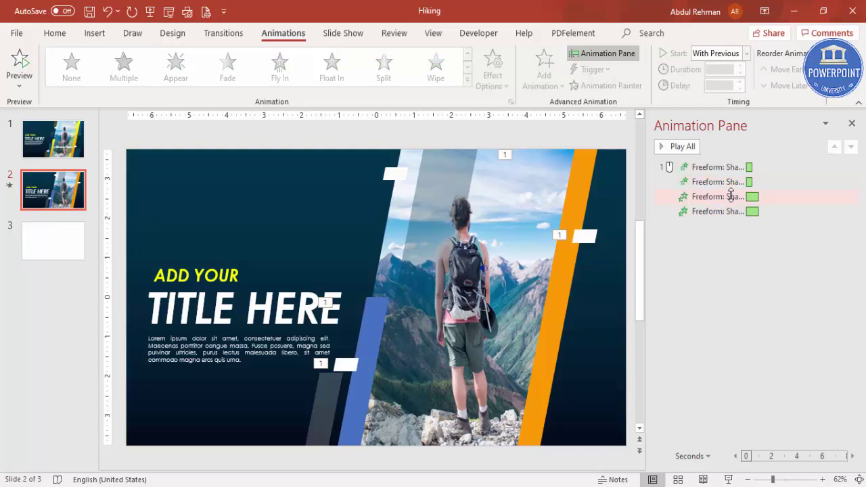
pyautogui.click(728, 181)
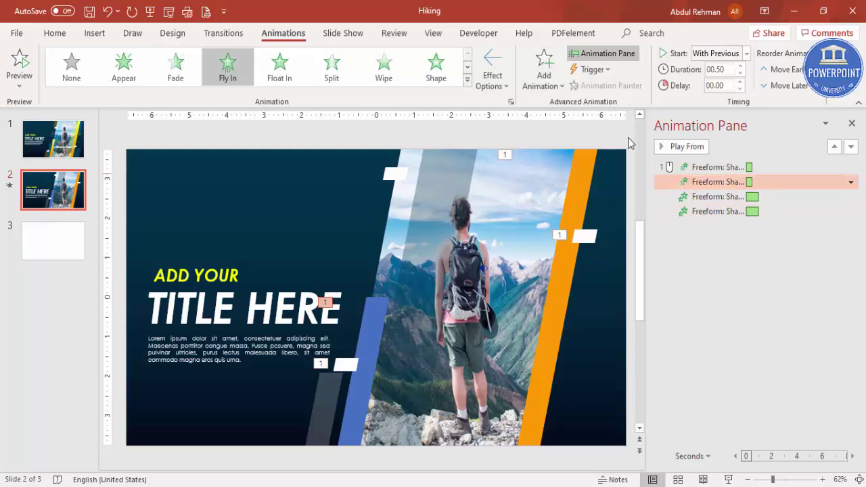
pyautogui.click(686, 146)
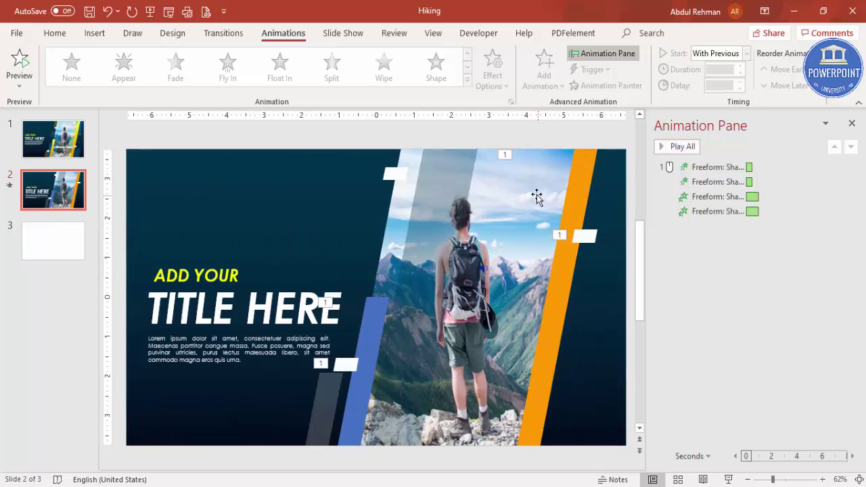
pyautogui.click(514, 182)
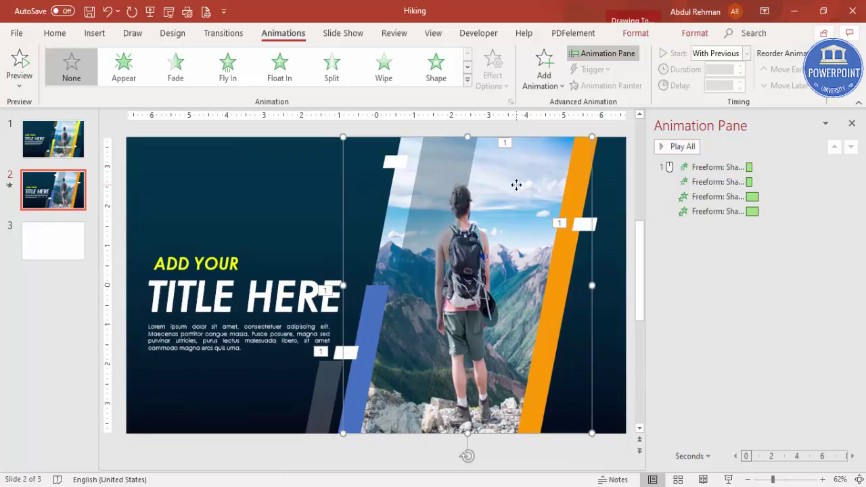